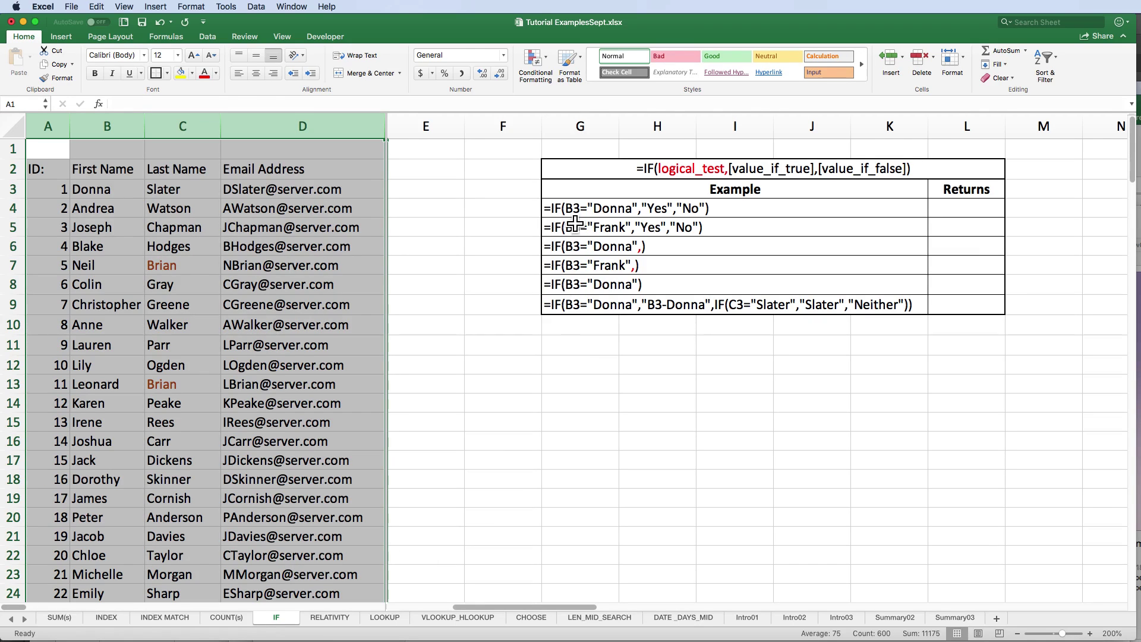
Enter the example IF formulas from rows 4 and 5, which return "Yes" or "No", as live formulas in L4 and L5
click(571, 171)
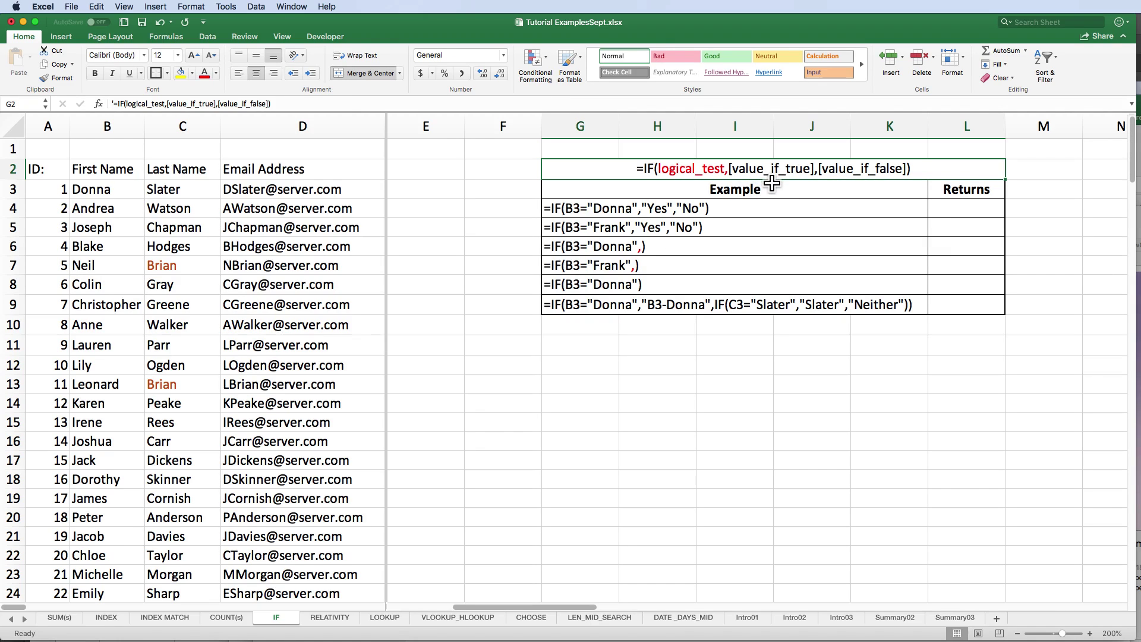
click(615, 210)
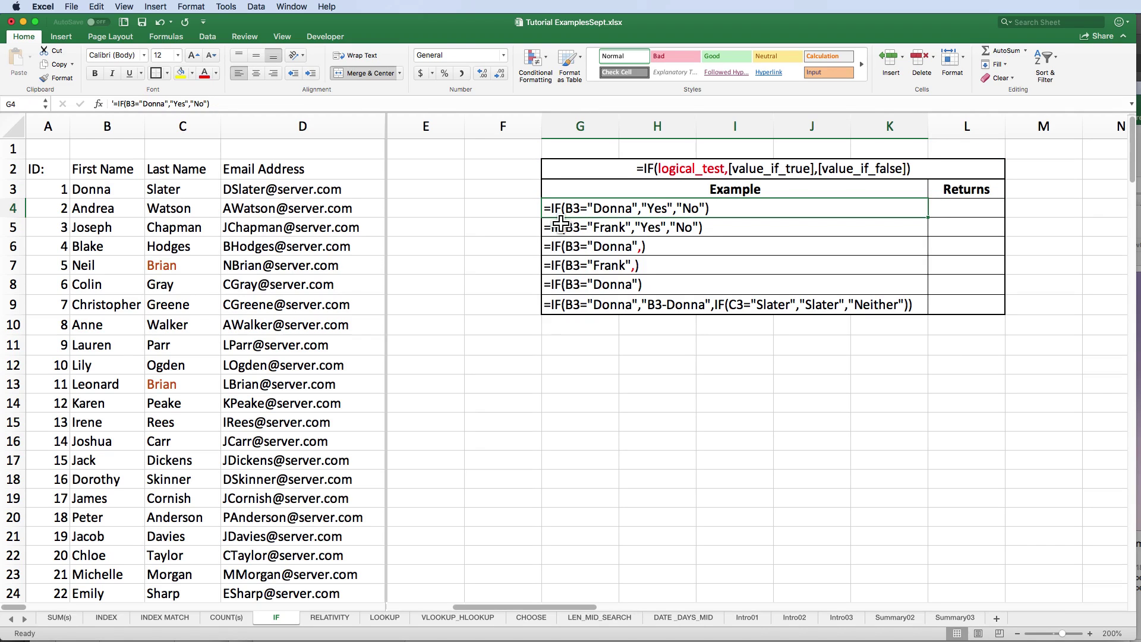
key(F2)
key(super+c)
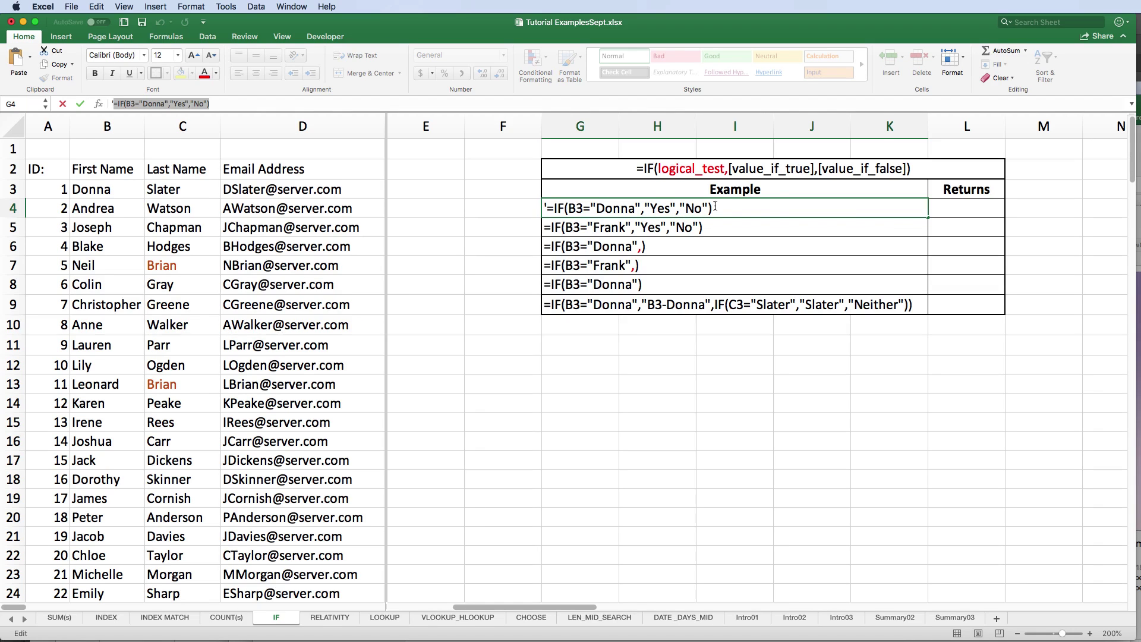
click(966, 207)
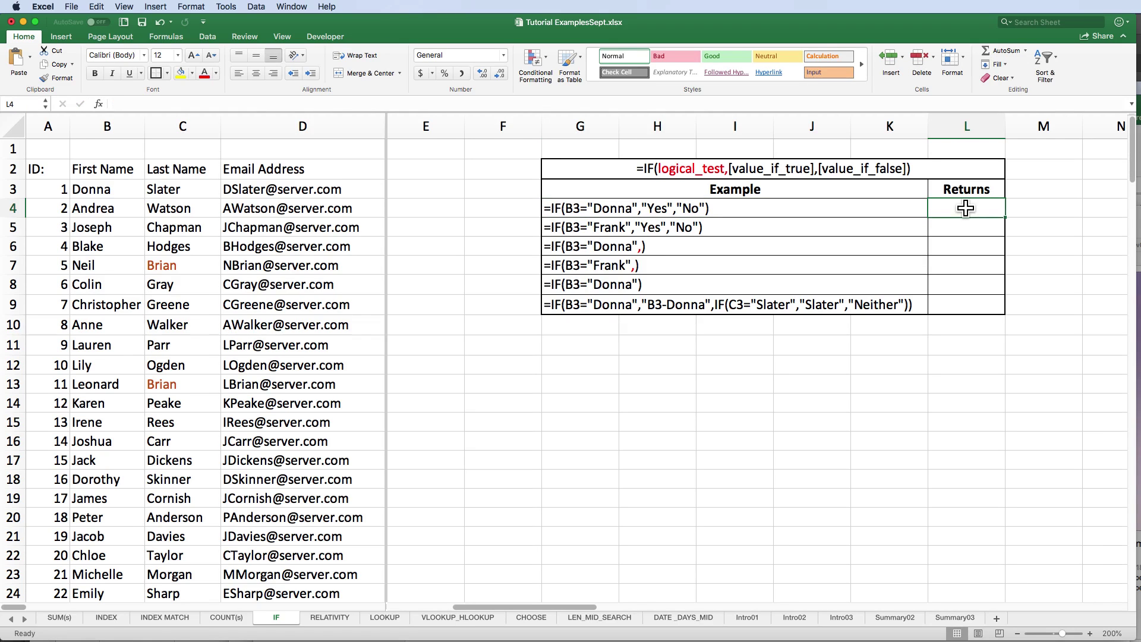
key(super+v)
key(Return)
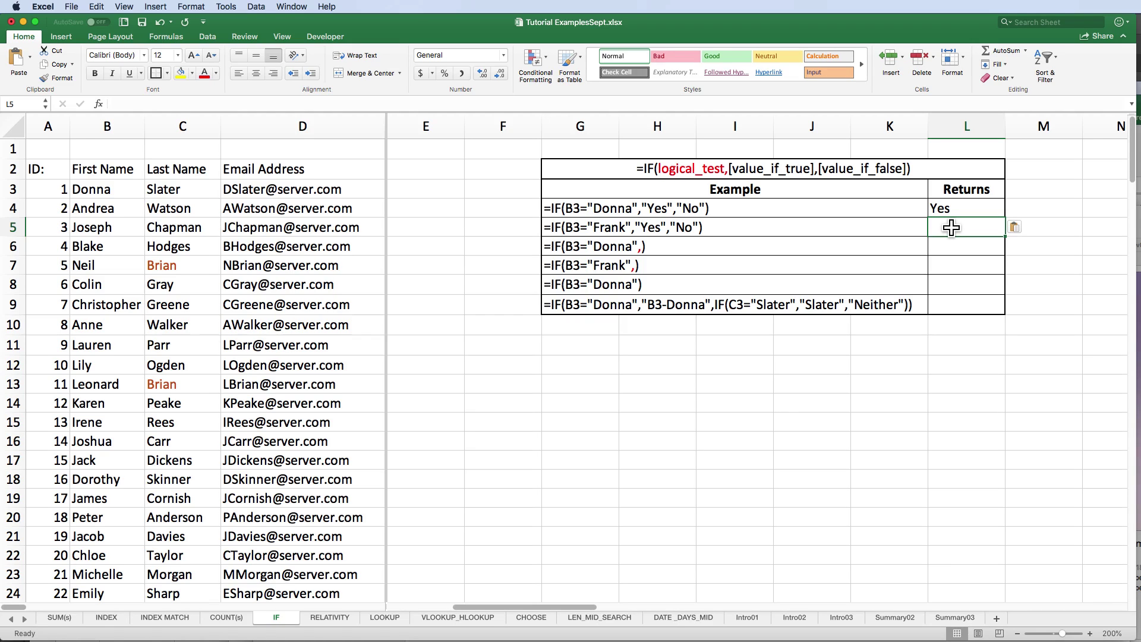
text(=IF(B3="Frank","Yes","No"))
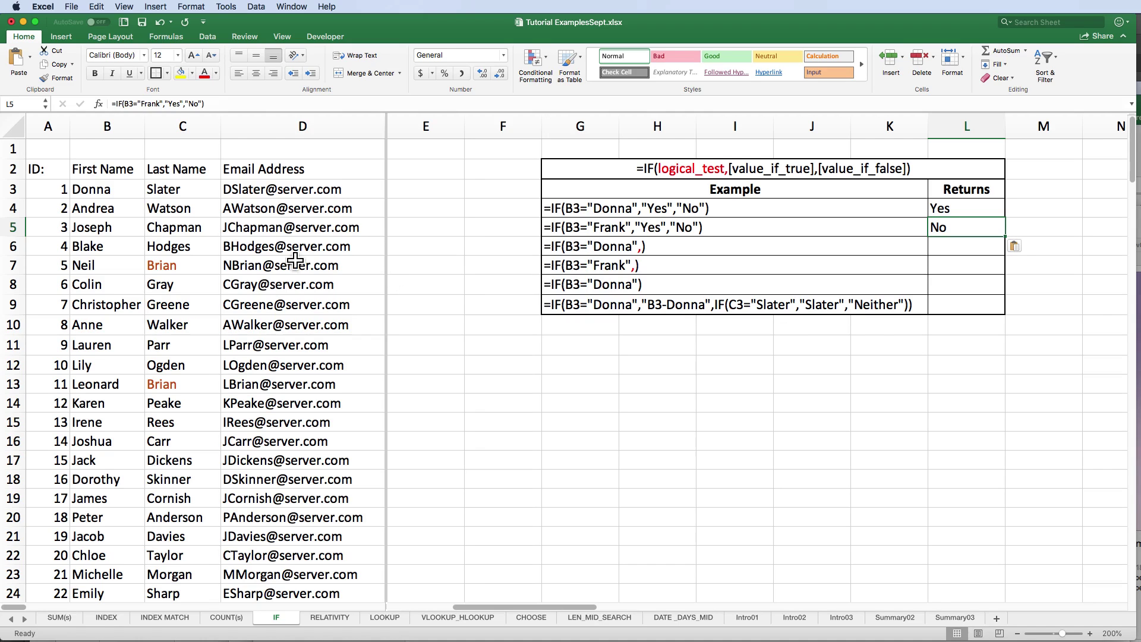
Replace the first name in B3 with the one tested by the row 5 example, and undo the replacement
click(105, 189)
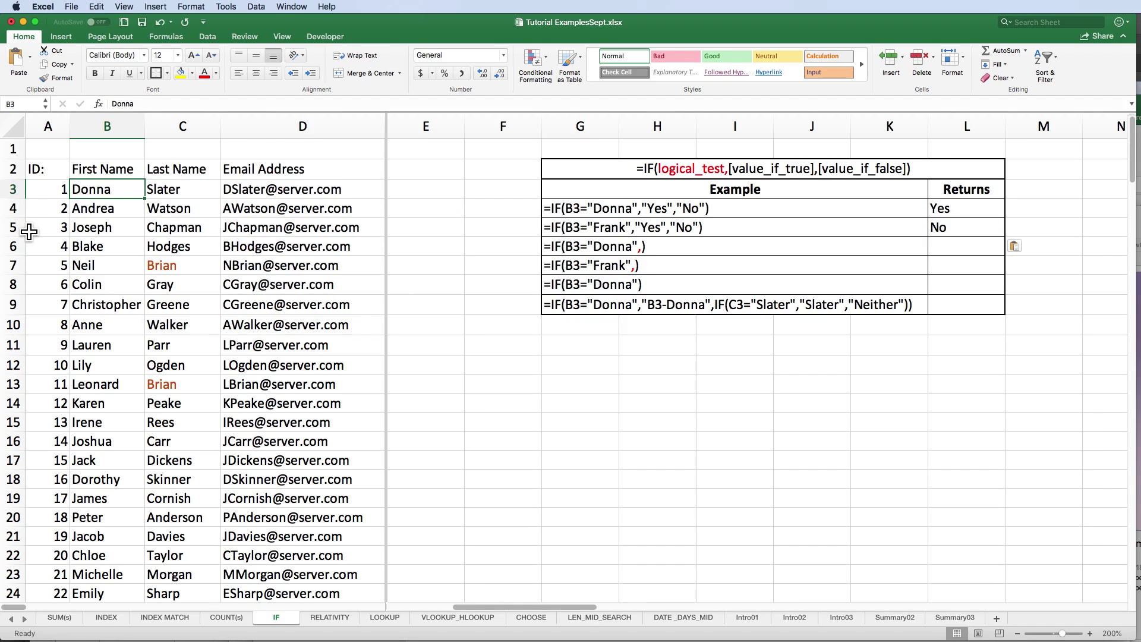
text(Frank)
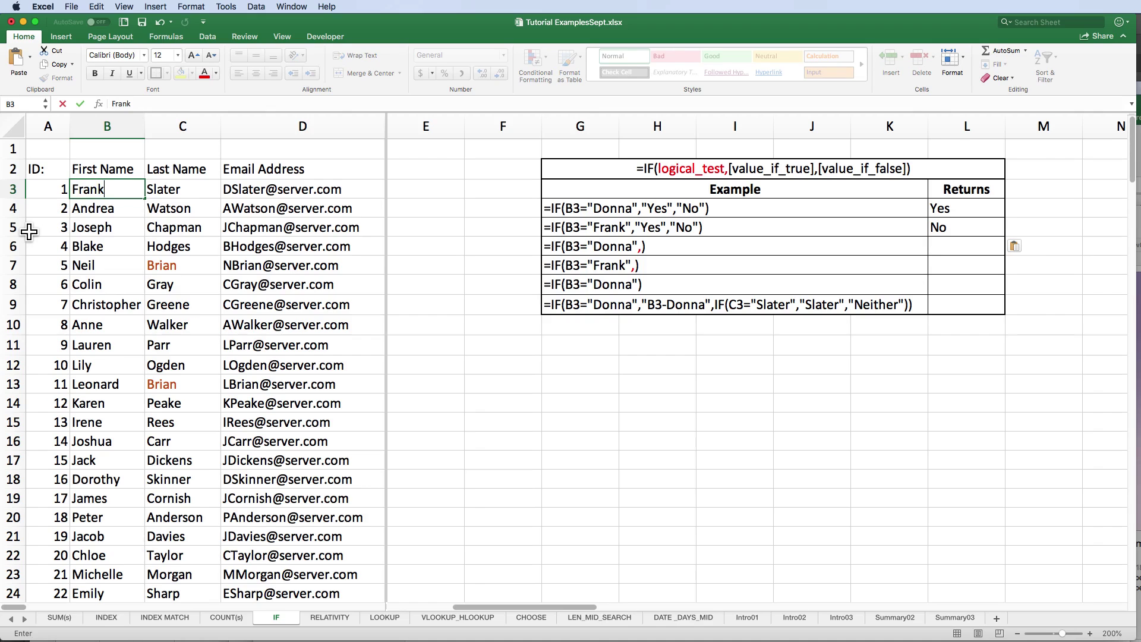
key(Return)
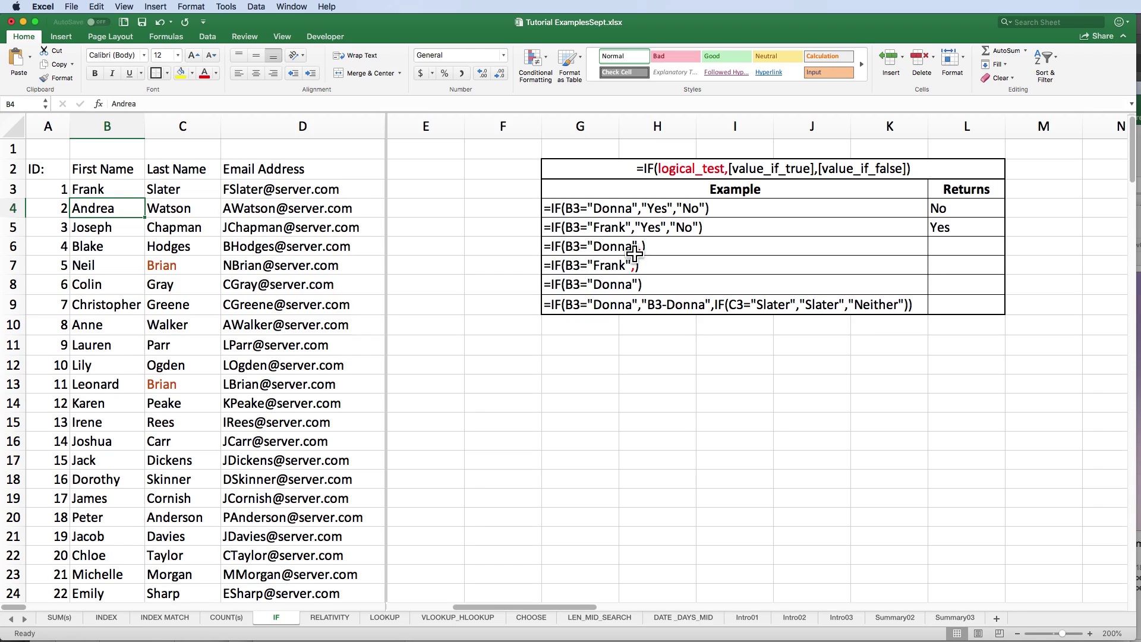
click(106, 188)
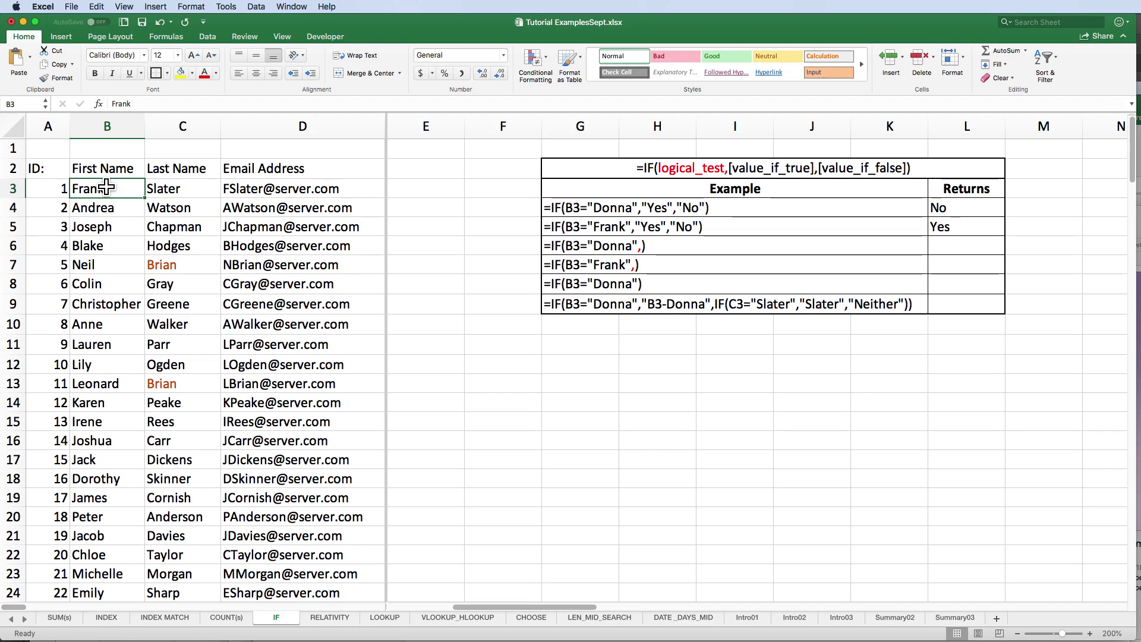
key(super+z)
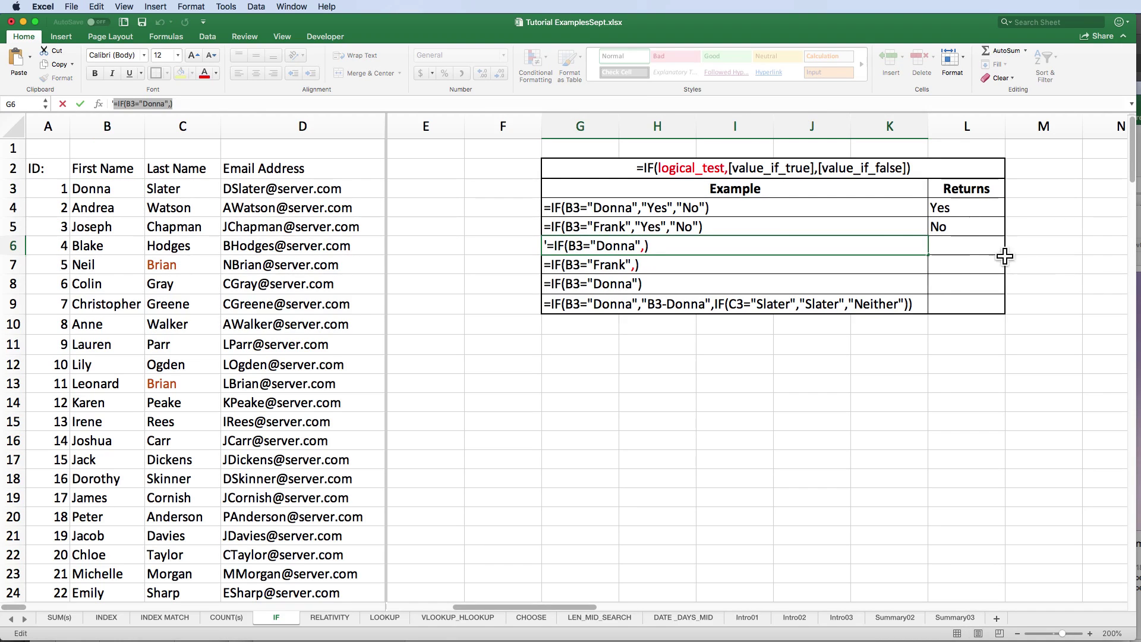
Enter the example IF formulas from rows 6 and 7, with an empty argument after the comma, in L6 and L7
click(973, 244)
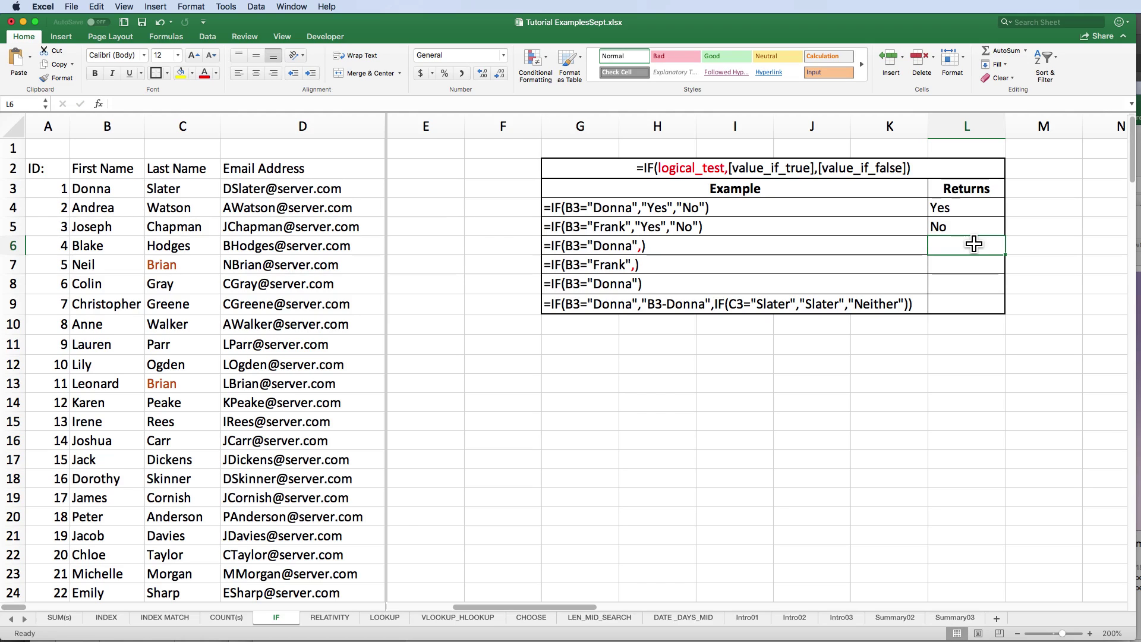
text(=IF(B3="Donna",))
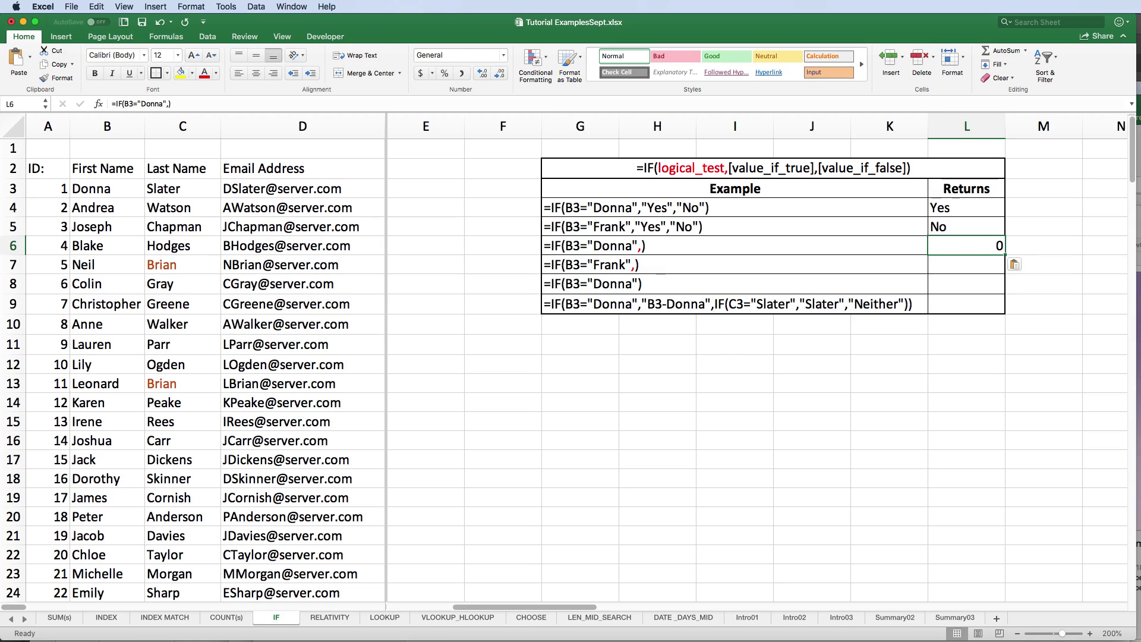
double_click(603, 268)
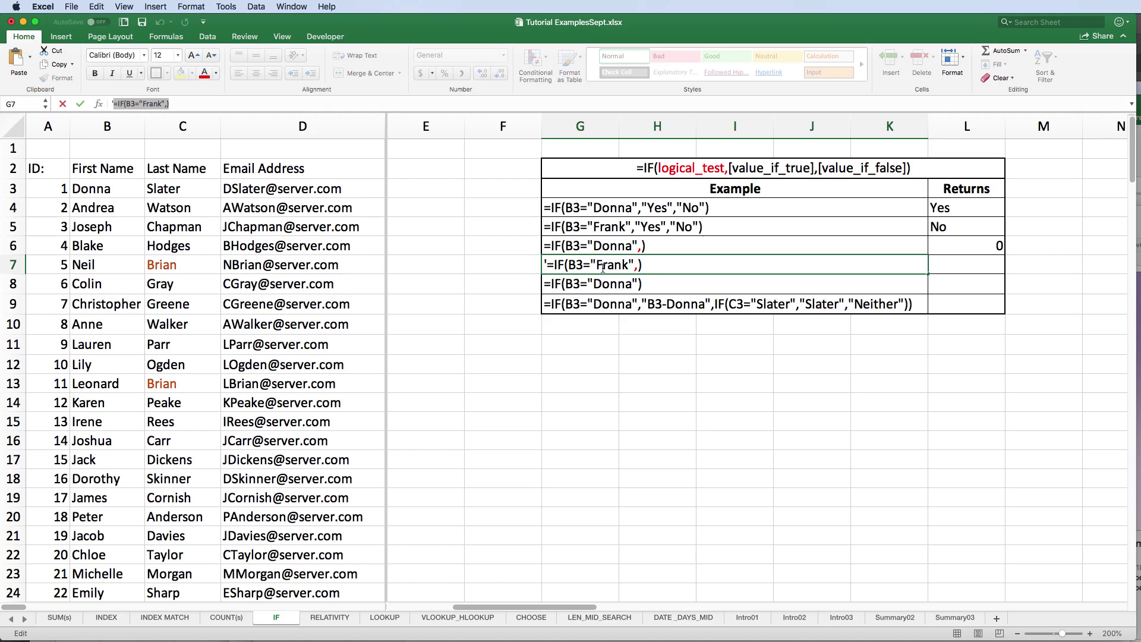
click(968, 262)
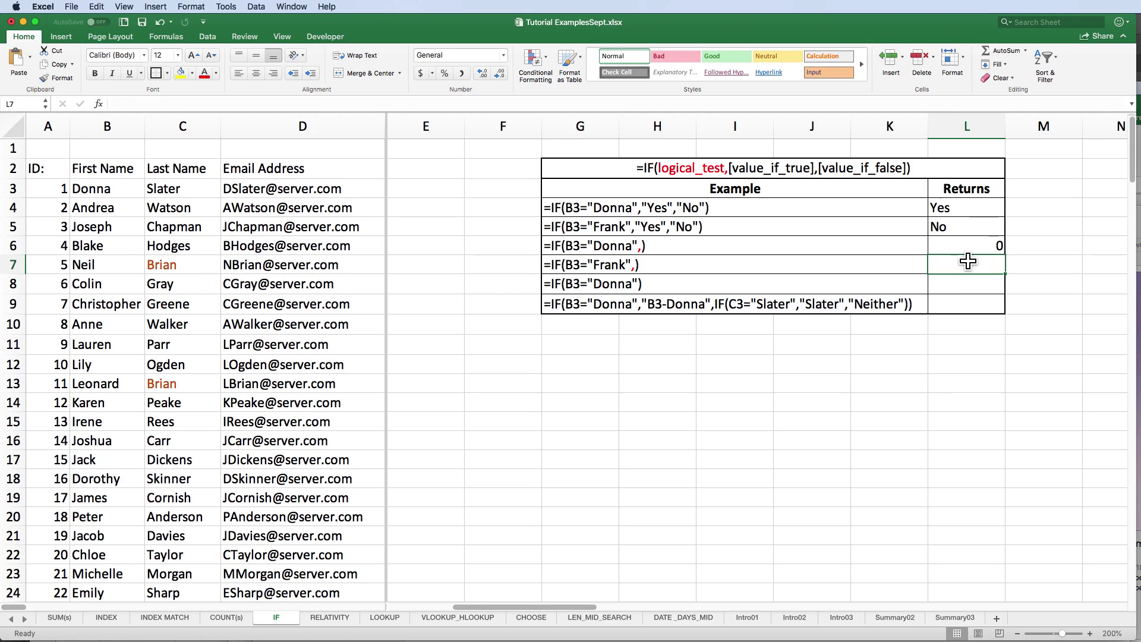
text(=IF(B3="Frank",))
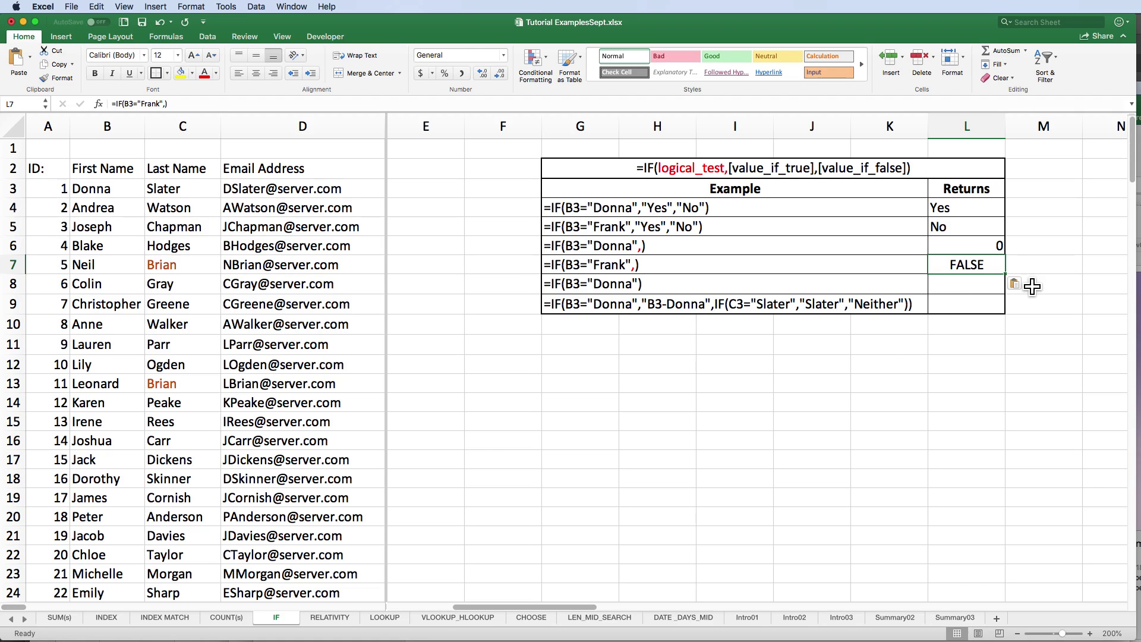
Try to enter the row 8 example IF formula, containing only the logical test, in L8
key(Down)
text(=IF(B3="Donna"))
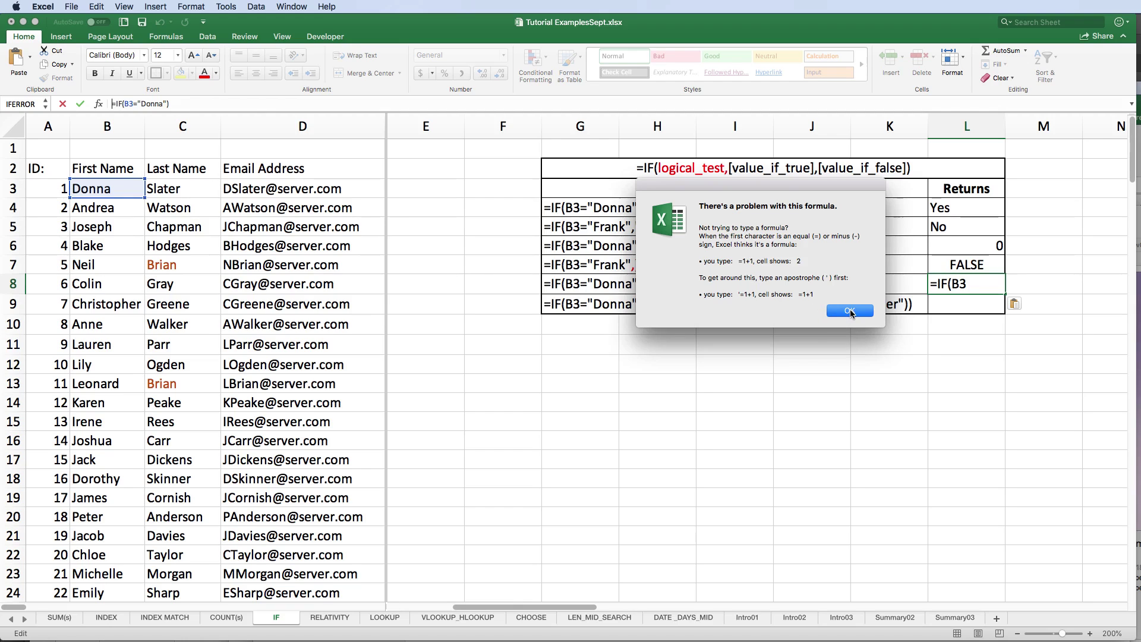
click(849, 312)
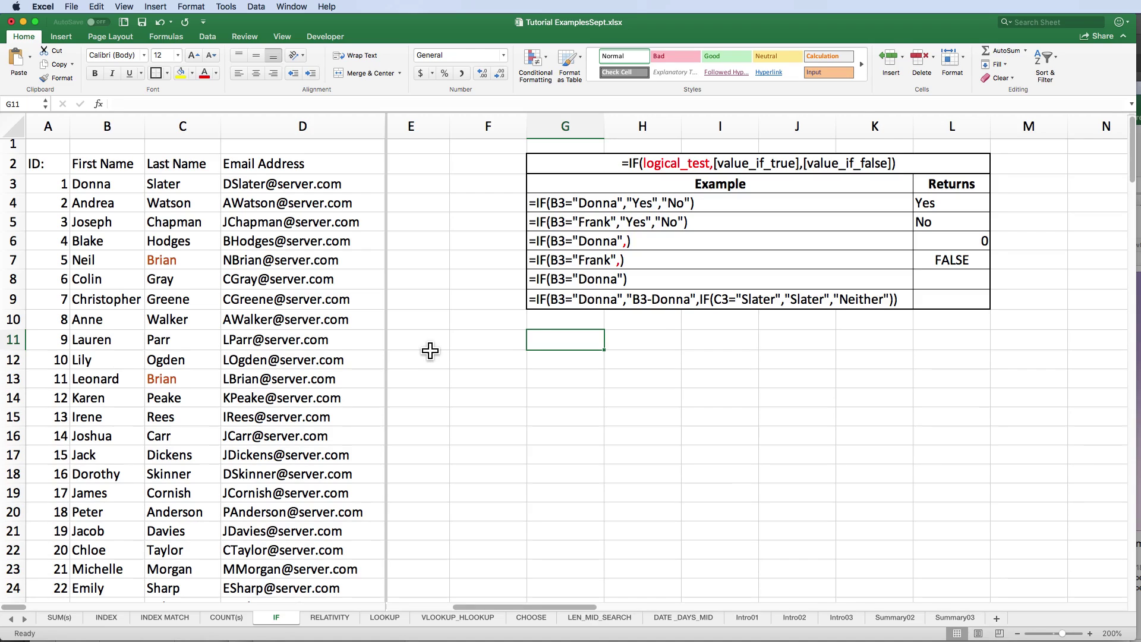
Split the nested IF example in row 9 into its outer IF in G11, with "False" as false value, and its inner IF in G12
text(=)
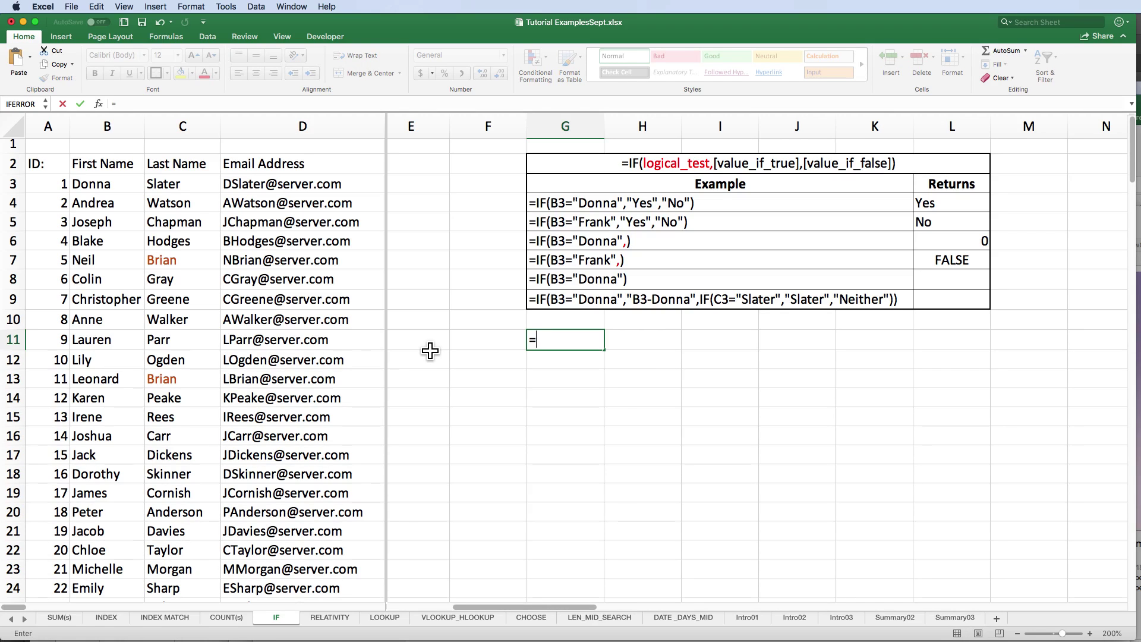
text(IF()
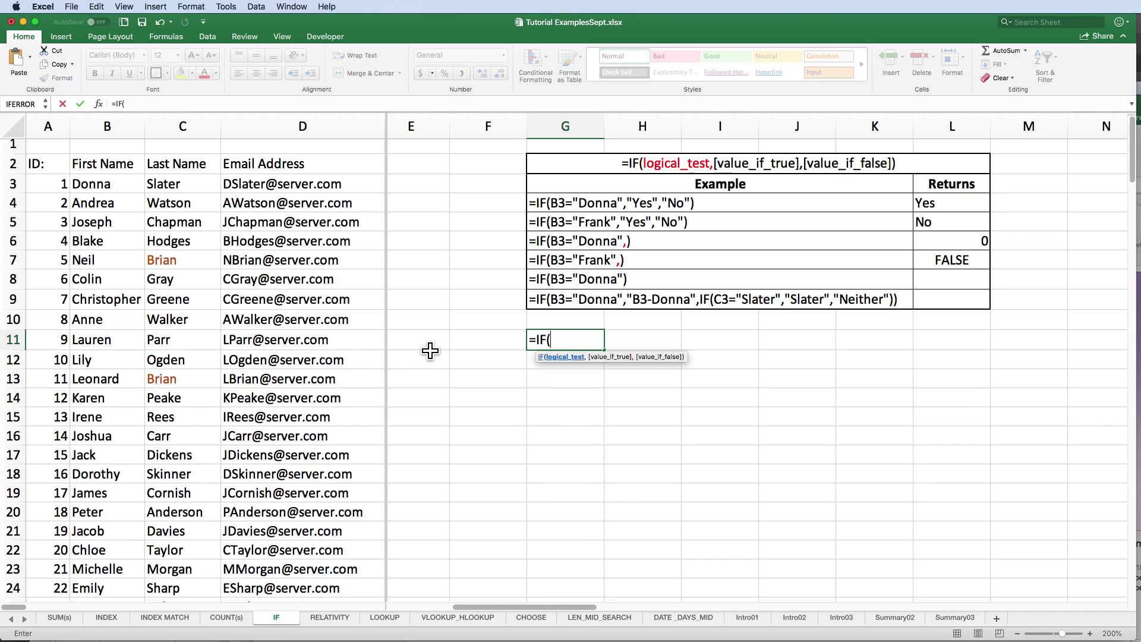
text(B)
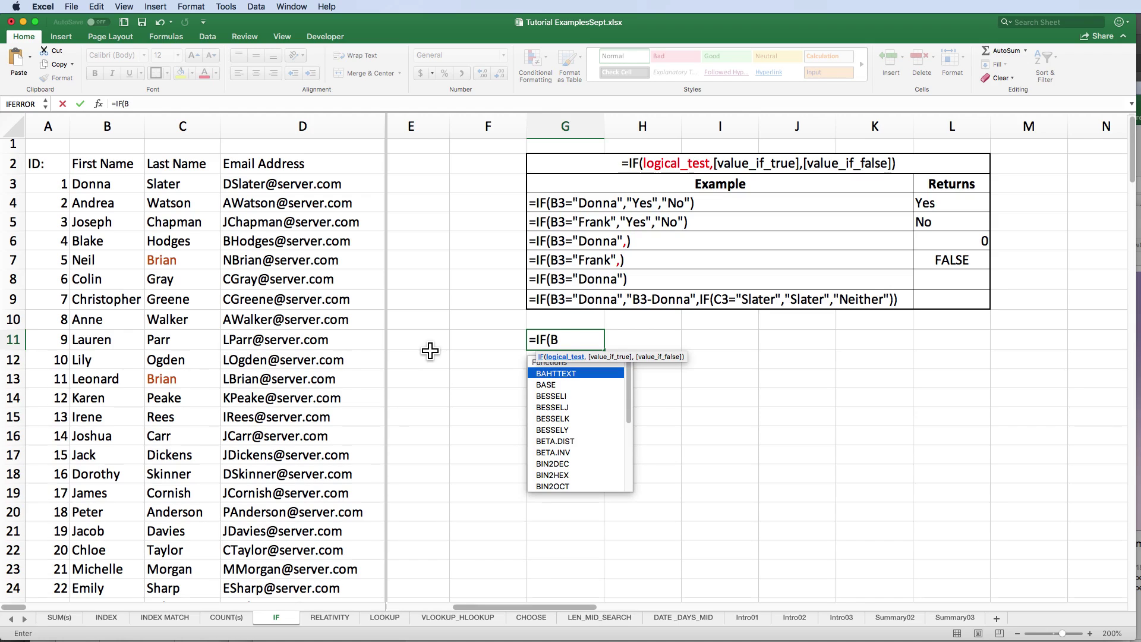
text(3)
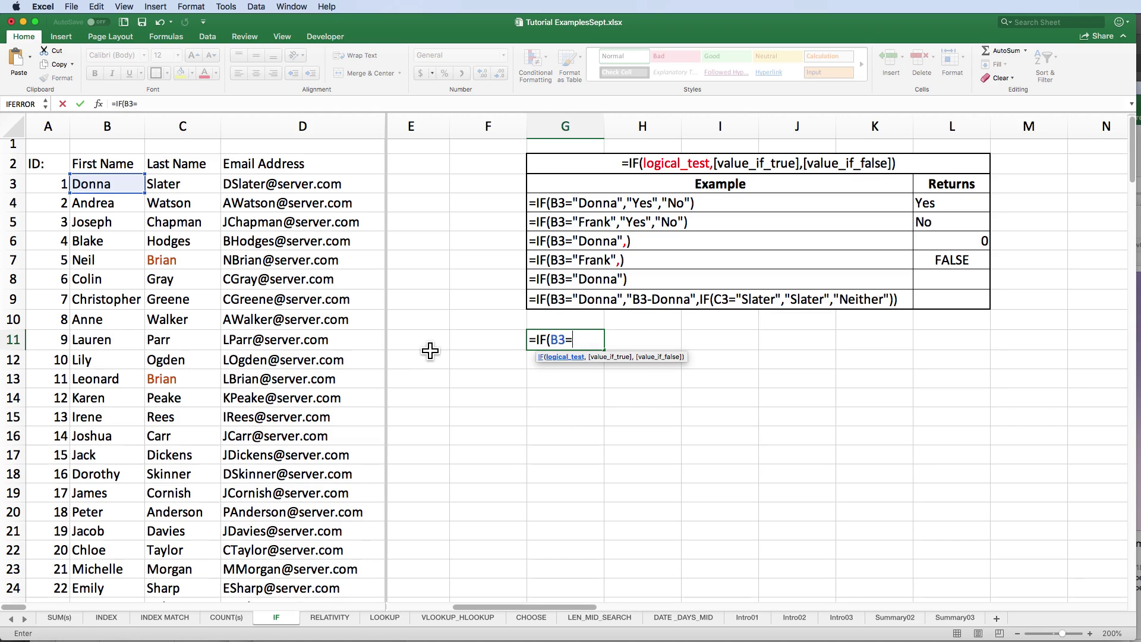
text(="Donna",)
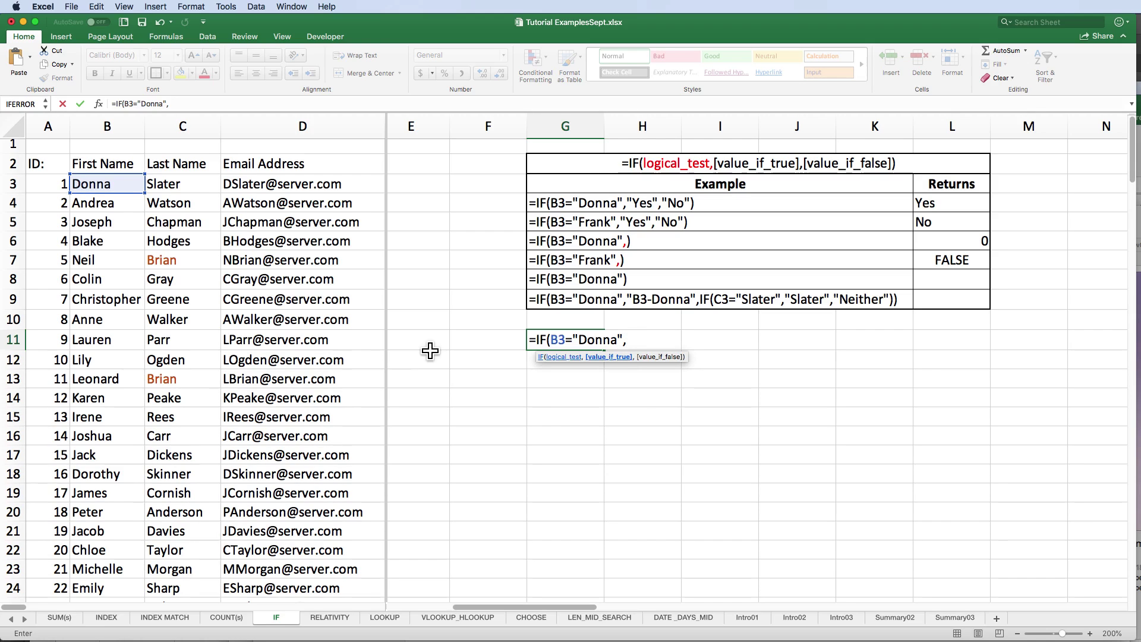
text("B3-Donna",)
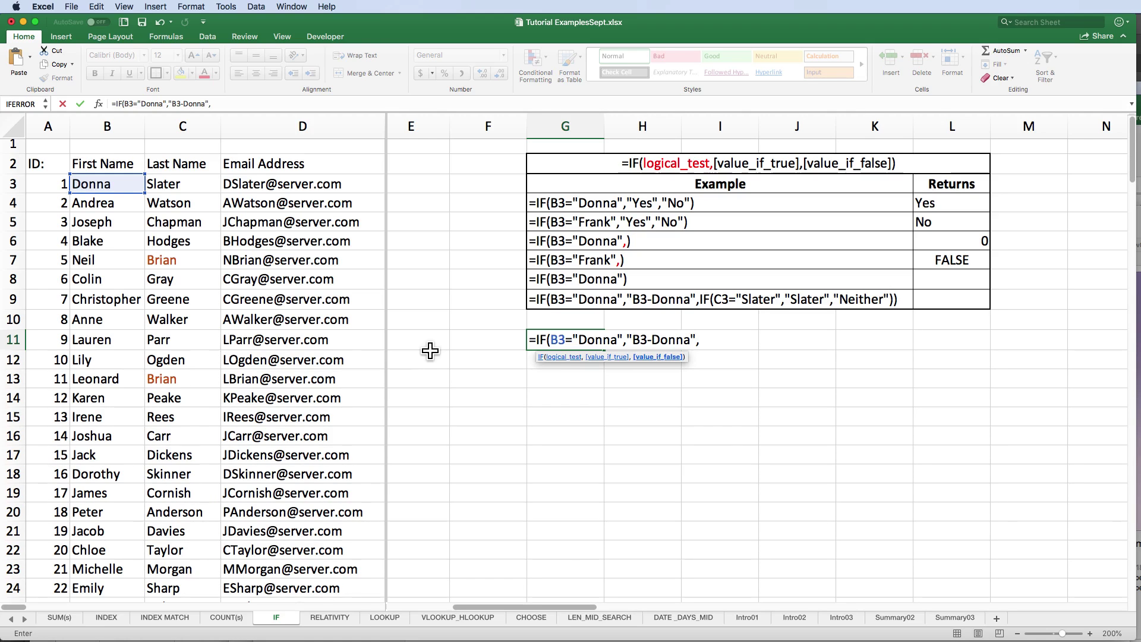
text("False)
text("))
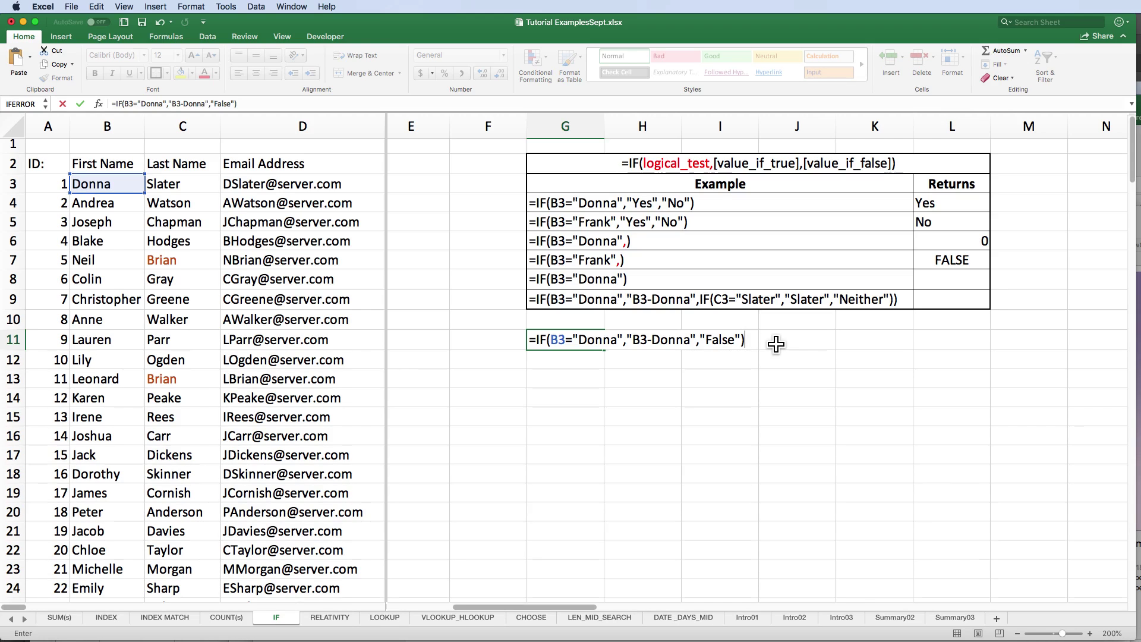
key(Return)
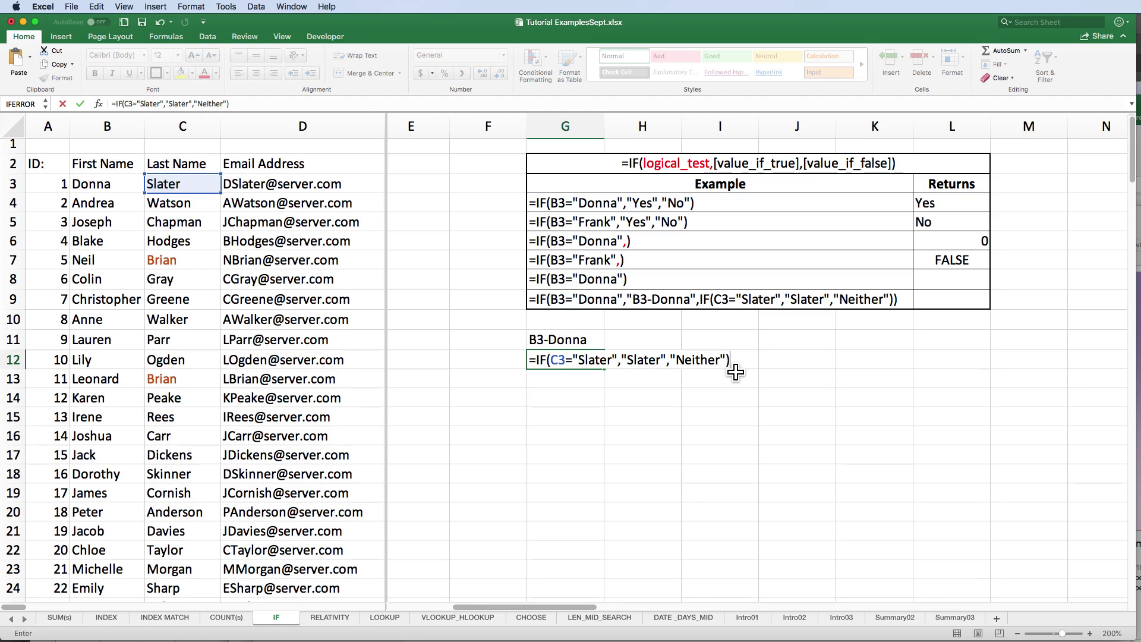
key(Return)
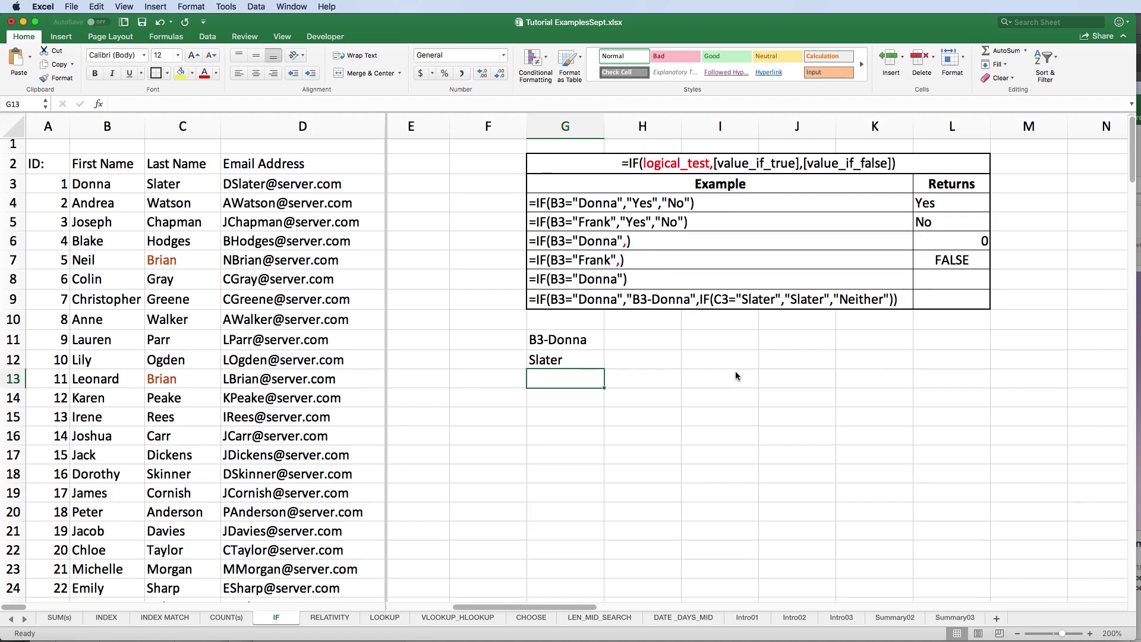
Convert the formulas in G11 and G12 to plain text by adding a leading apostrophe to each
scroll(736, 375, left, 1)
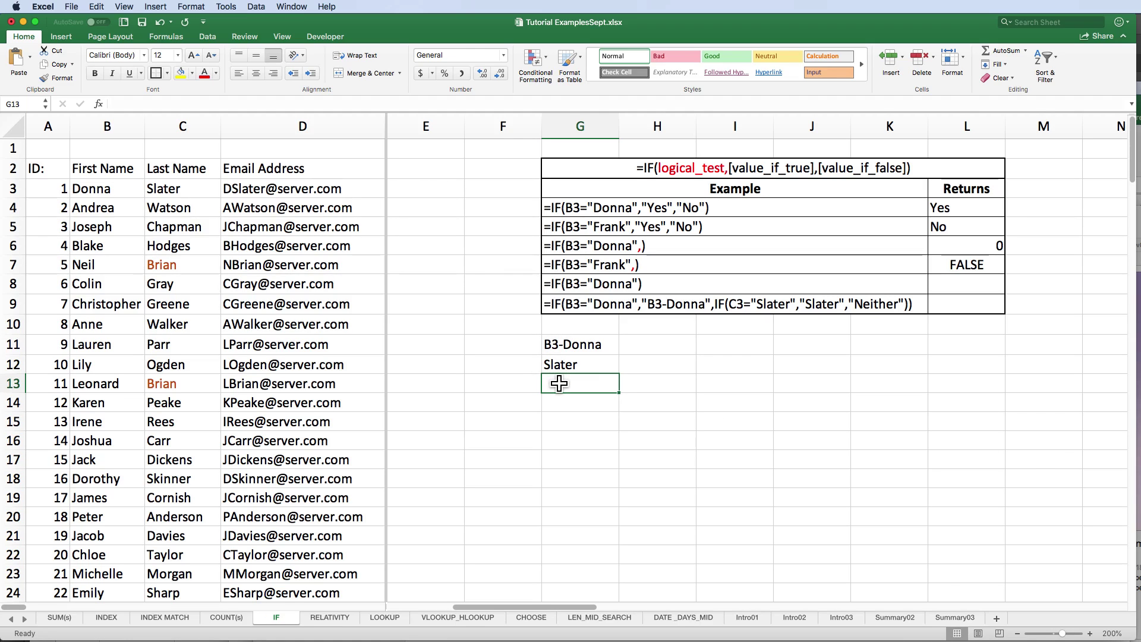
click(563, 348)
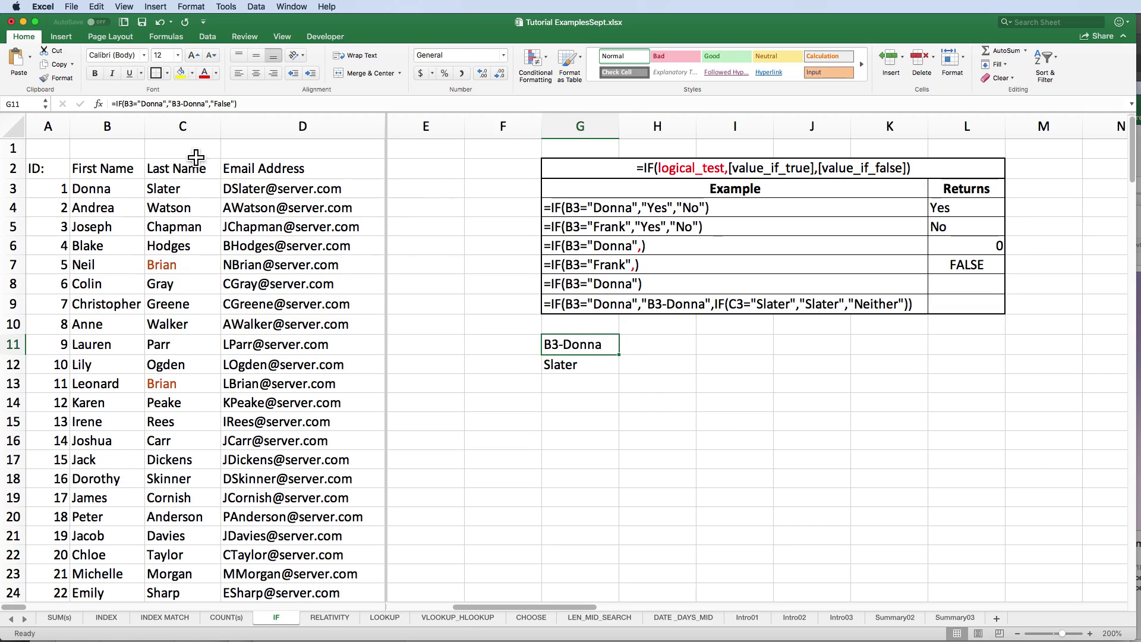
click(112, 104)
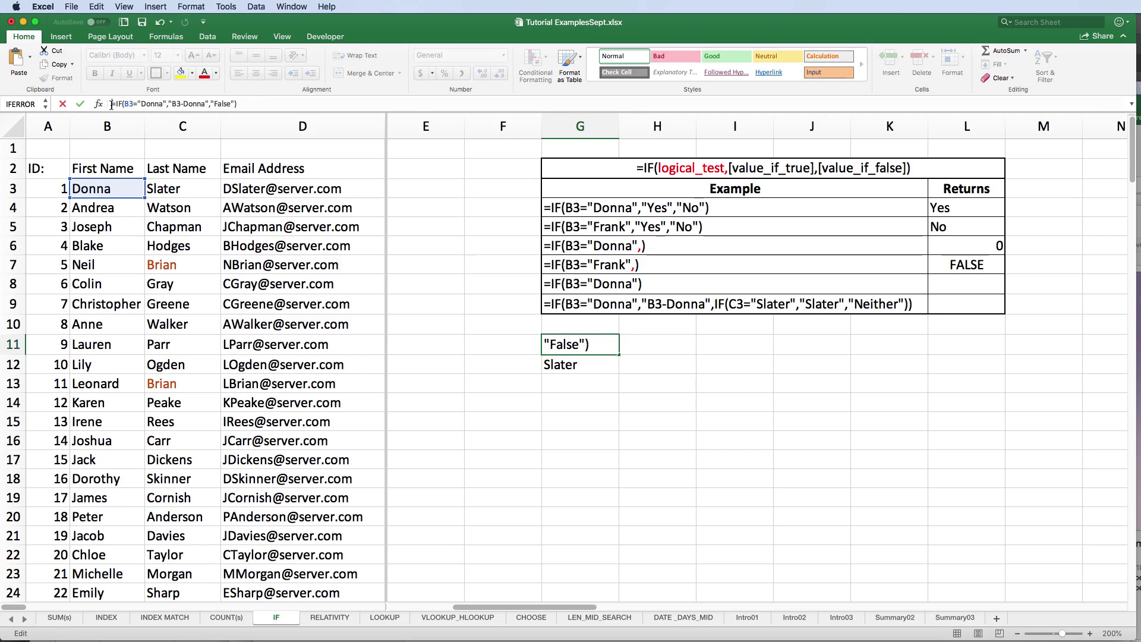
text(')
key(Return)
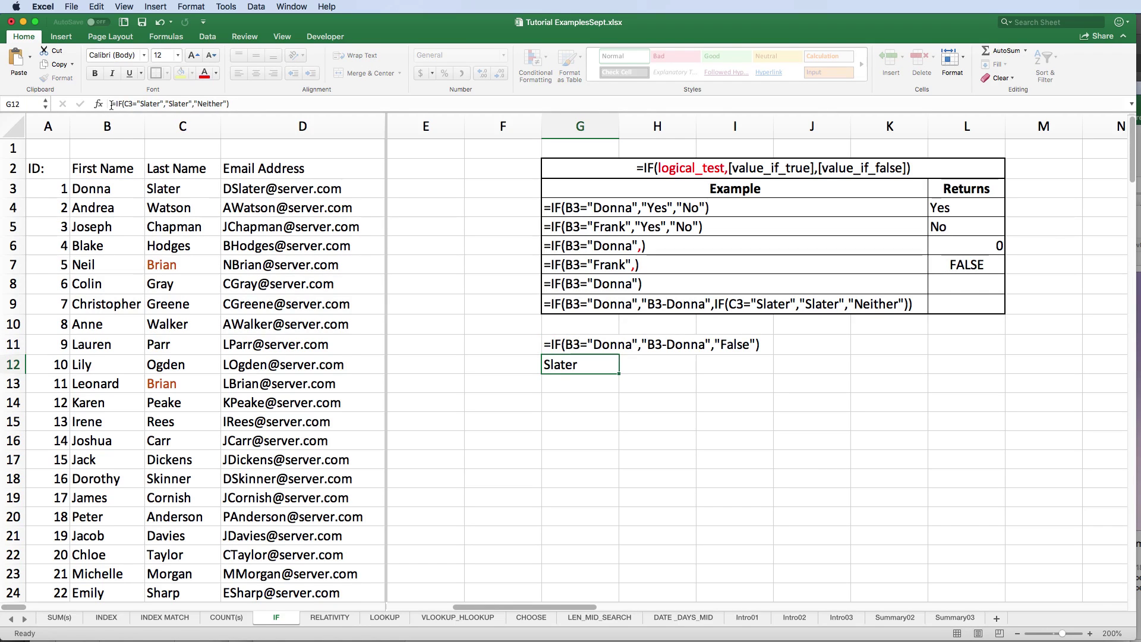
click(113, 104)
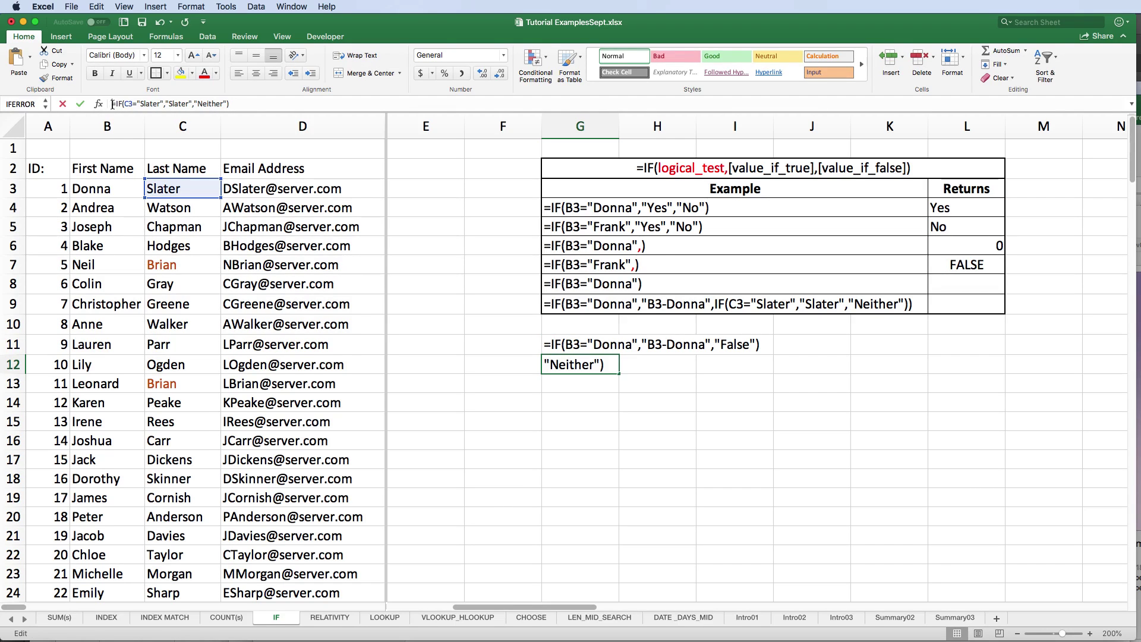
text(')
key(Return)
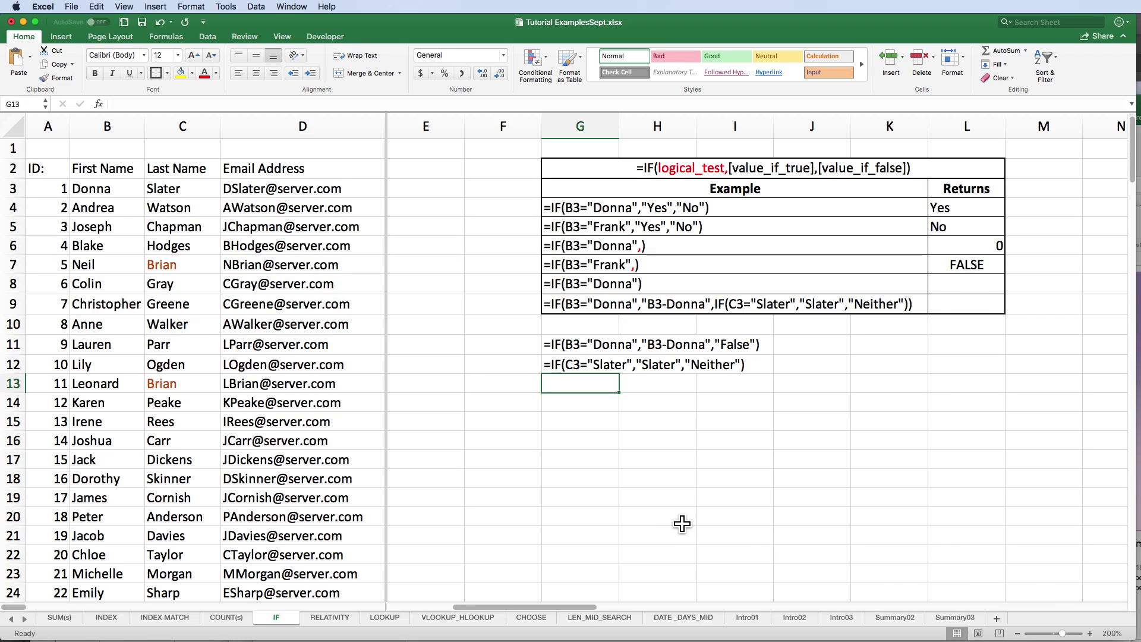
click(85, 187)
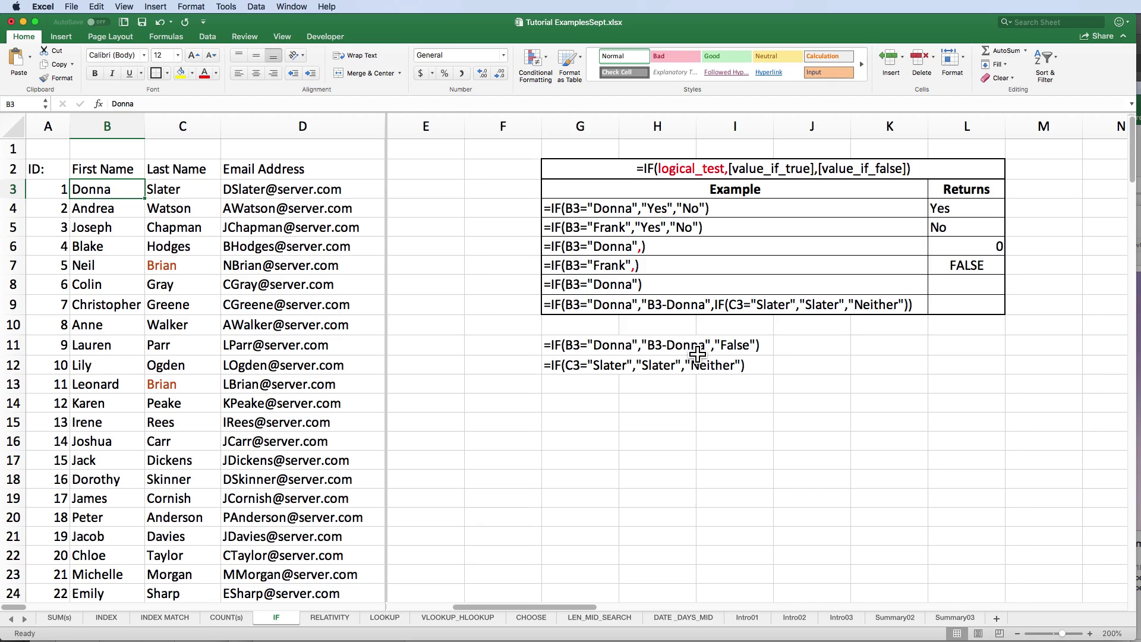
scroll(698, 354, left, 2)
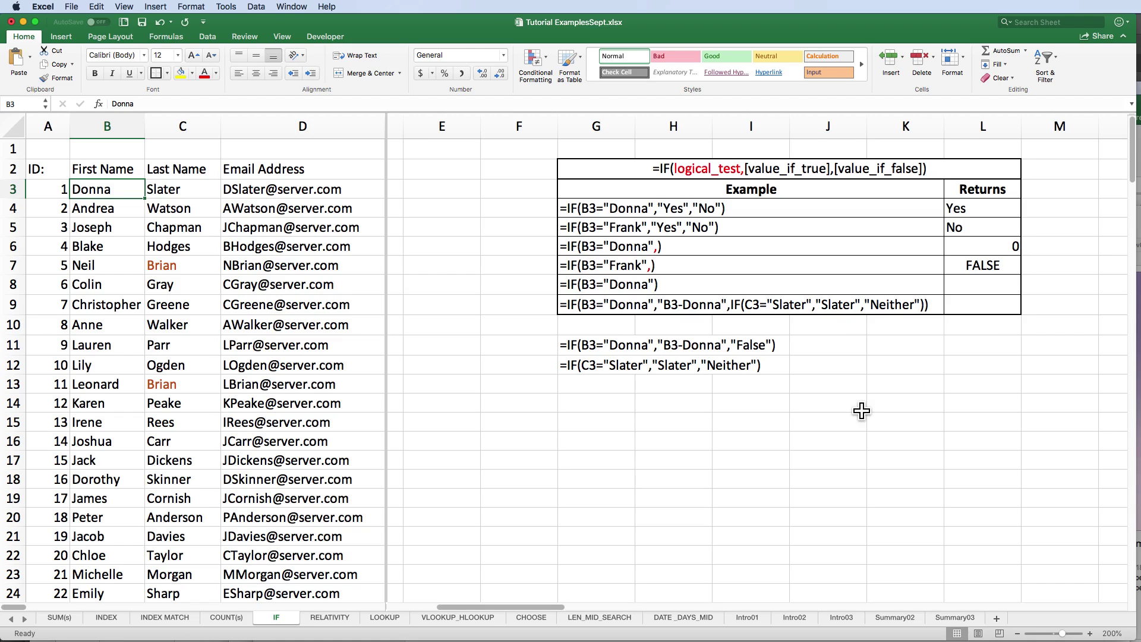
Copy the outer IF formula from the text in G11, without its apostrophe, and paste it as a live formula in G13
click(565, 347)
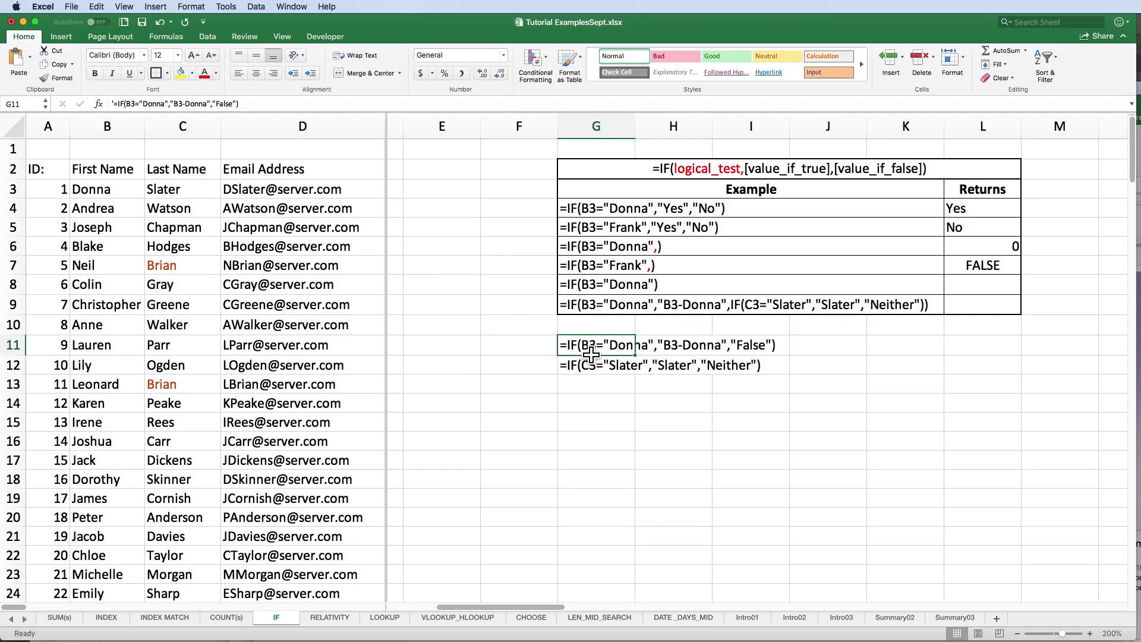
scroll(243, 103, right, 1)
scroll(243, 104, down, 1)
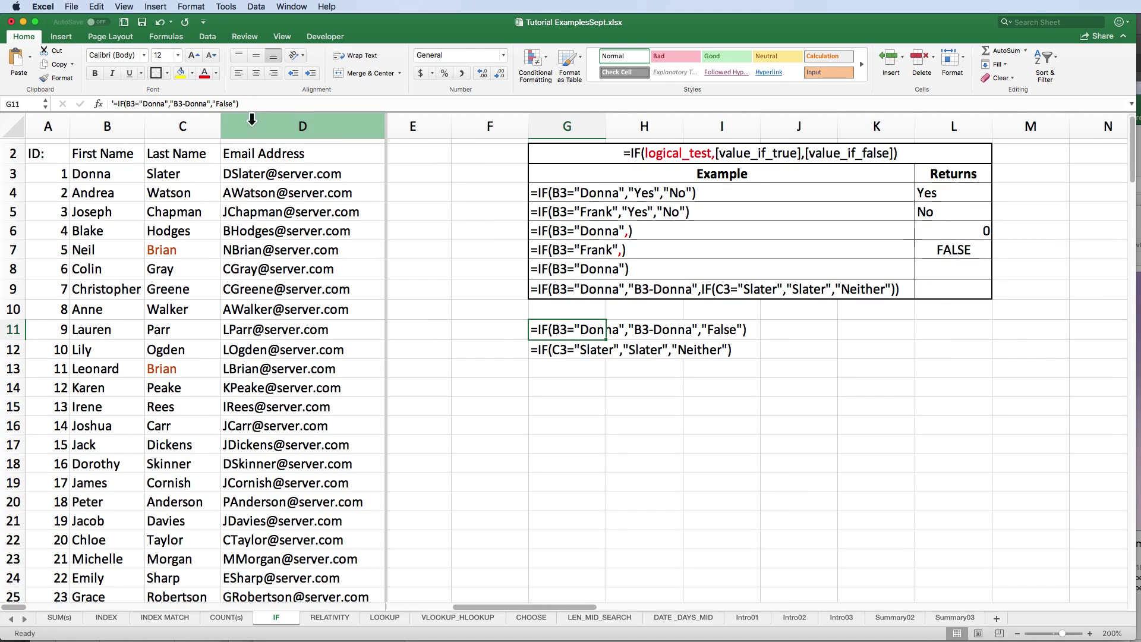
drag(247, 103, 113, 104)
key(super+c)
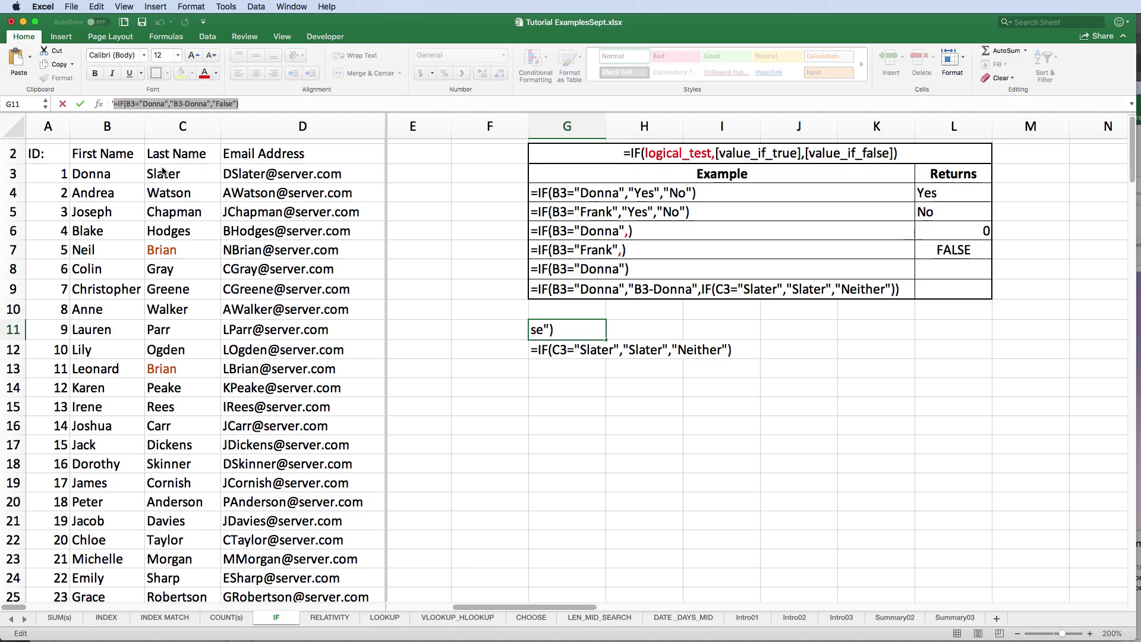
key(Escape)
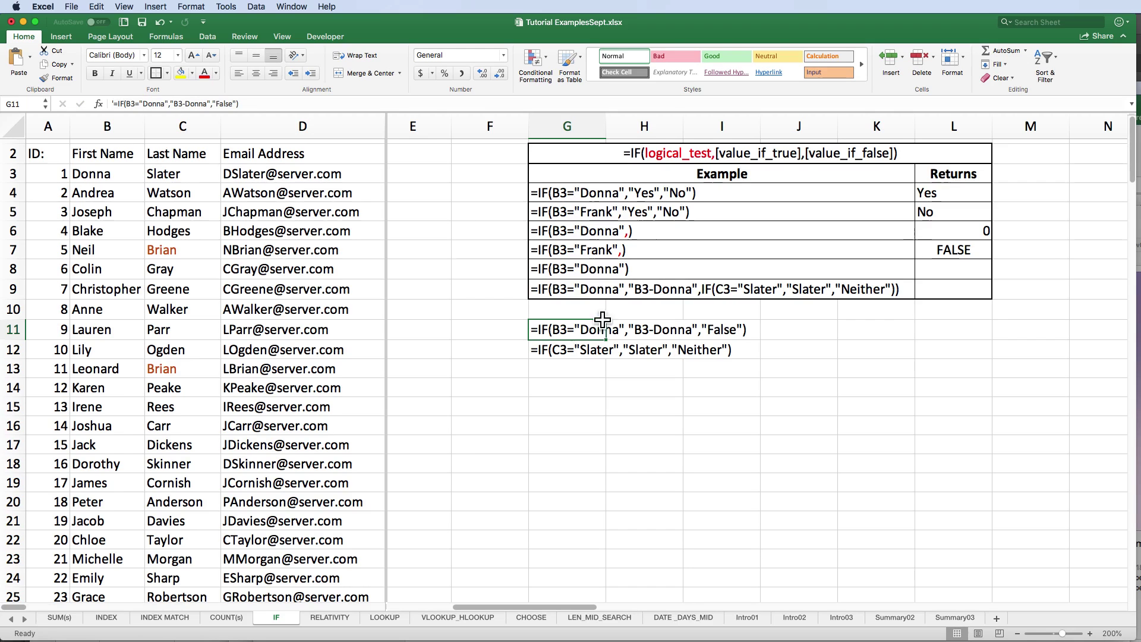
click(548, 369)
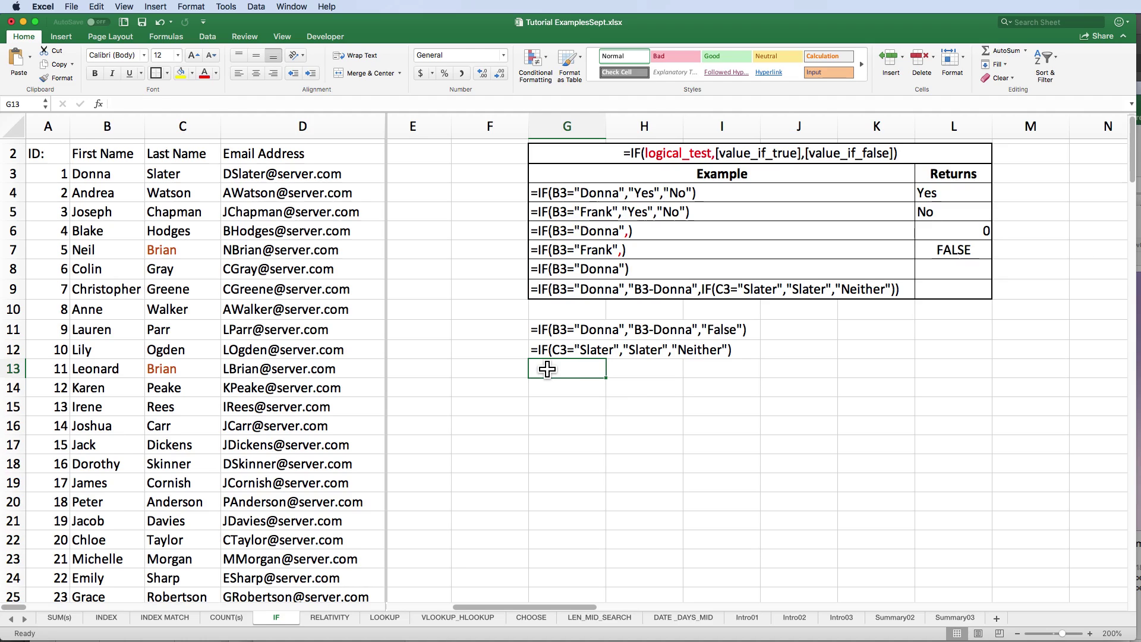
key(super+v)
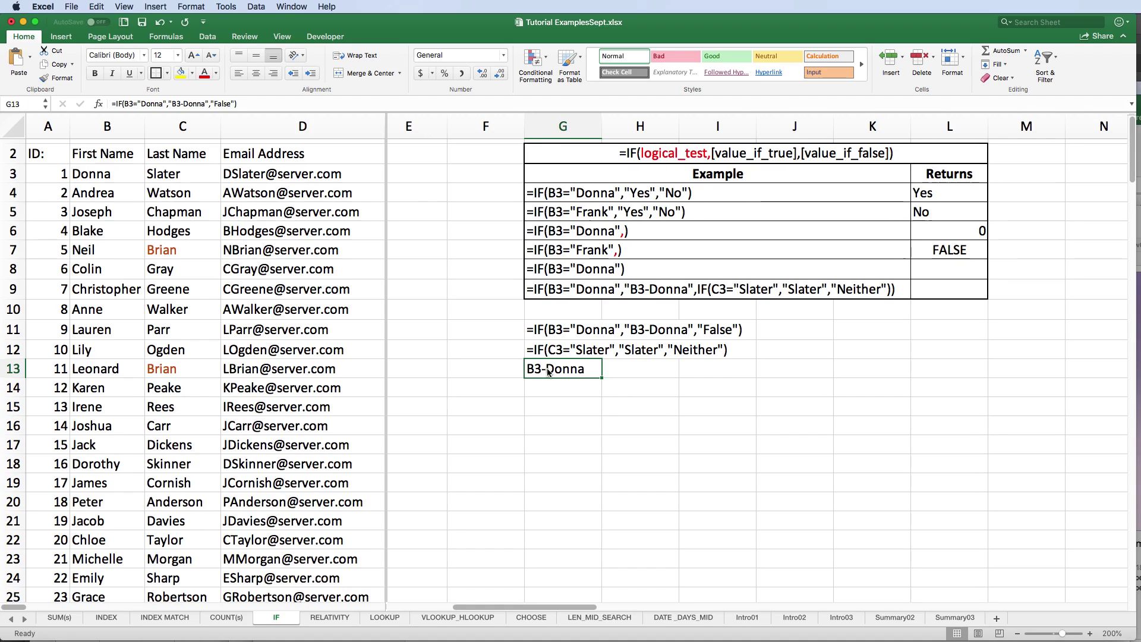
Replace the "False" argument of the G13 formula with the inner IF from G12, without its equals sign
click(537, 351)
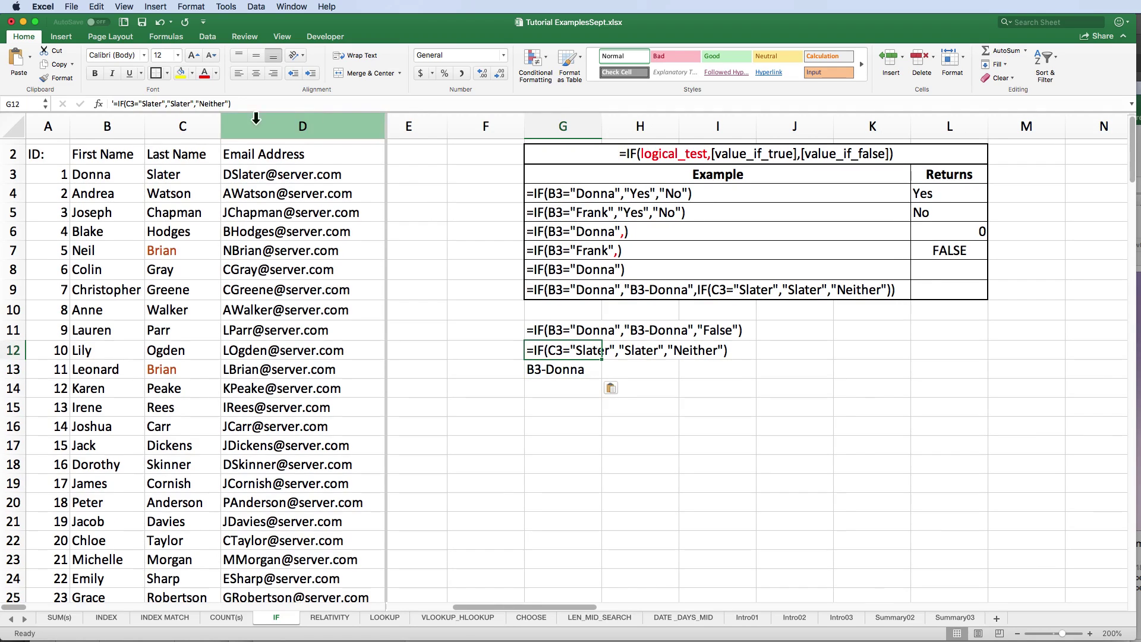
drag(233, 103, 116, 104)
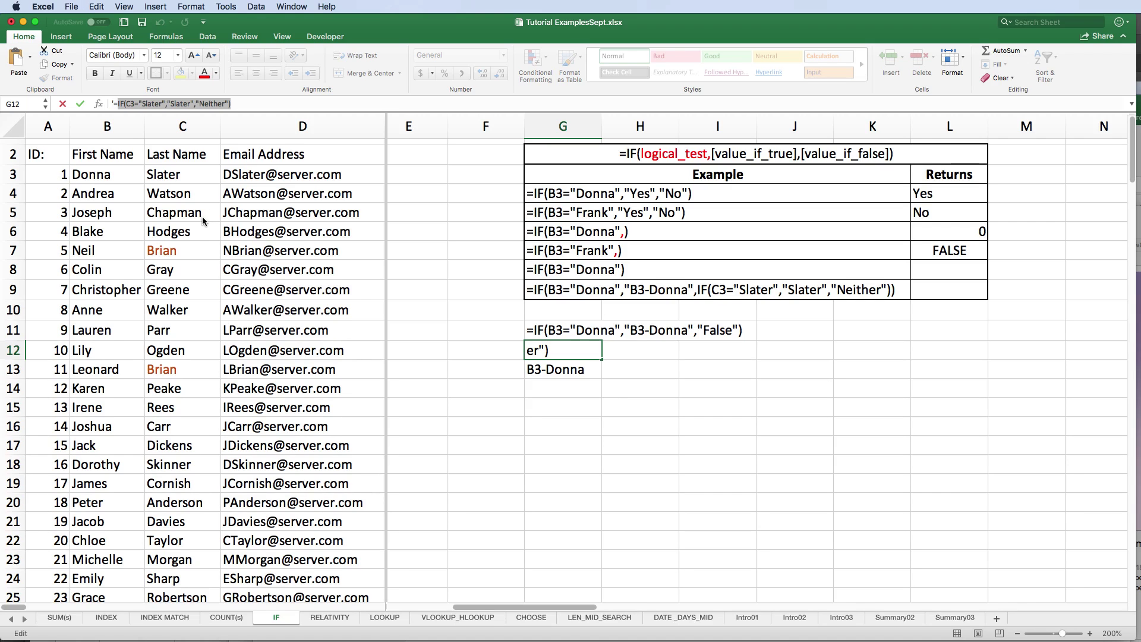
click(548, 370)
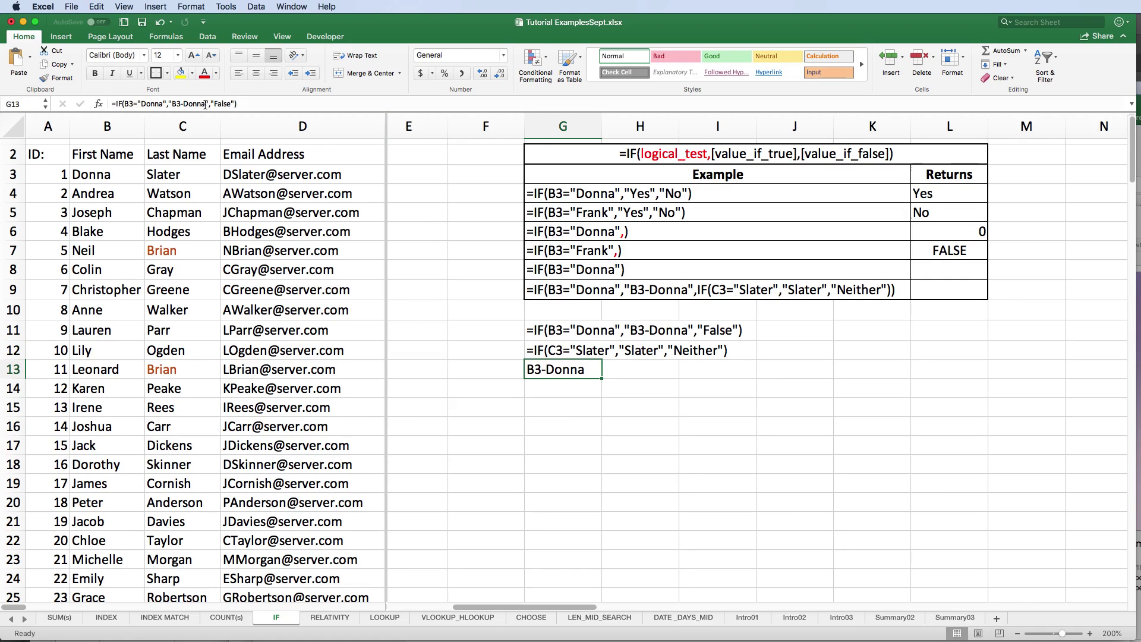
drag(211, 104, 236, 104)
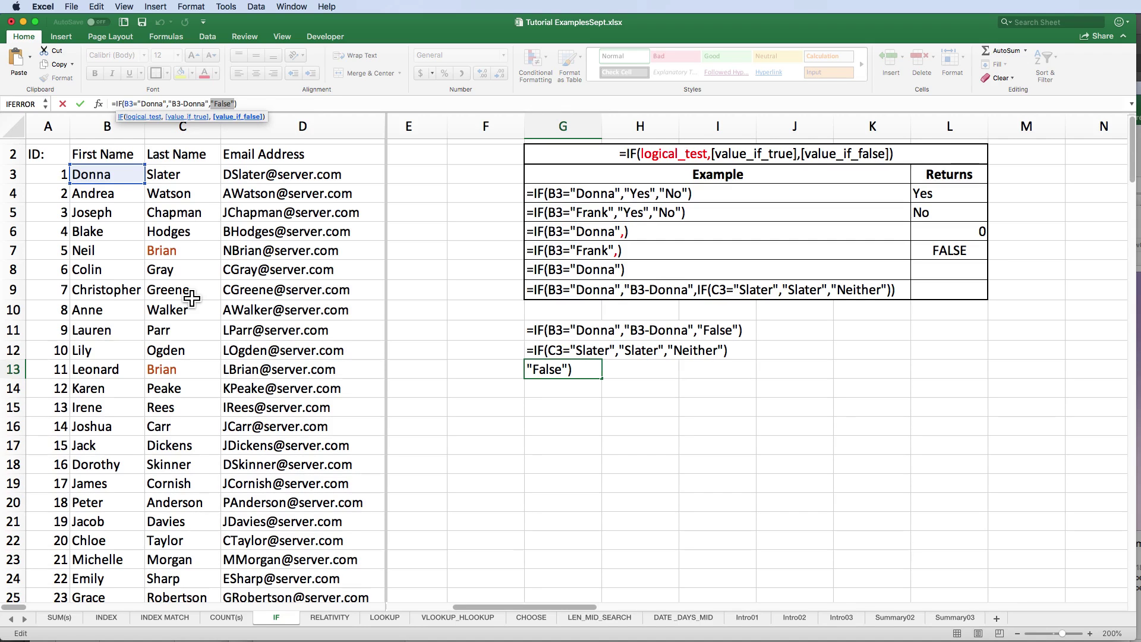
text(,IF(C3="Slater","Slater","Neither"))
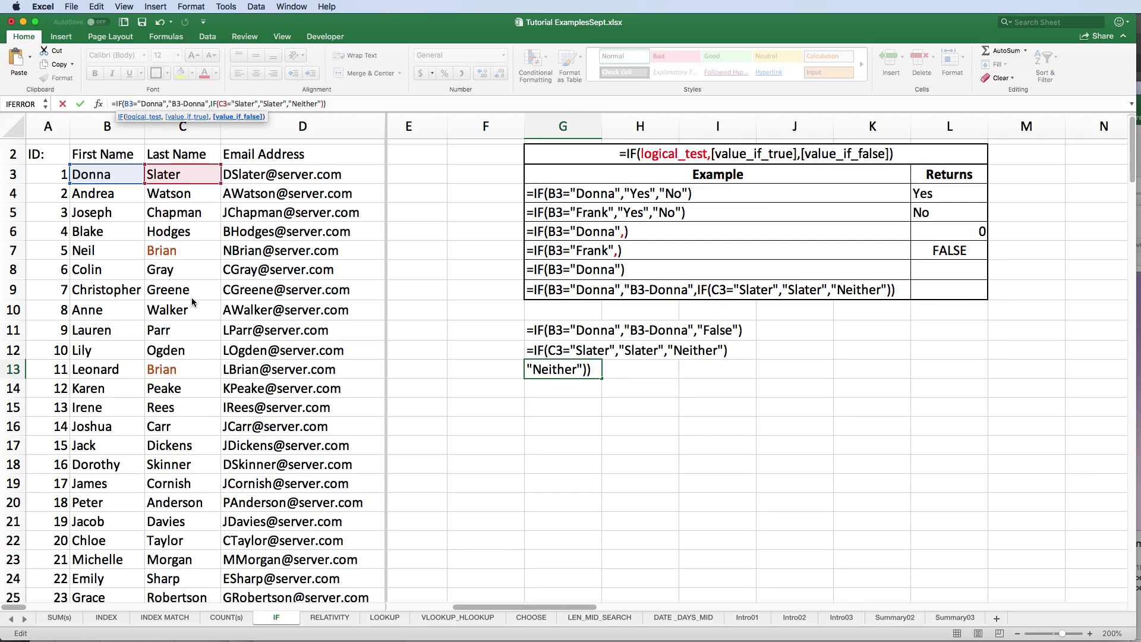
key(Return)
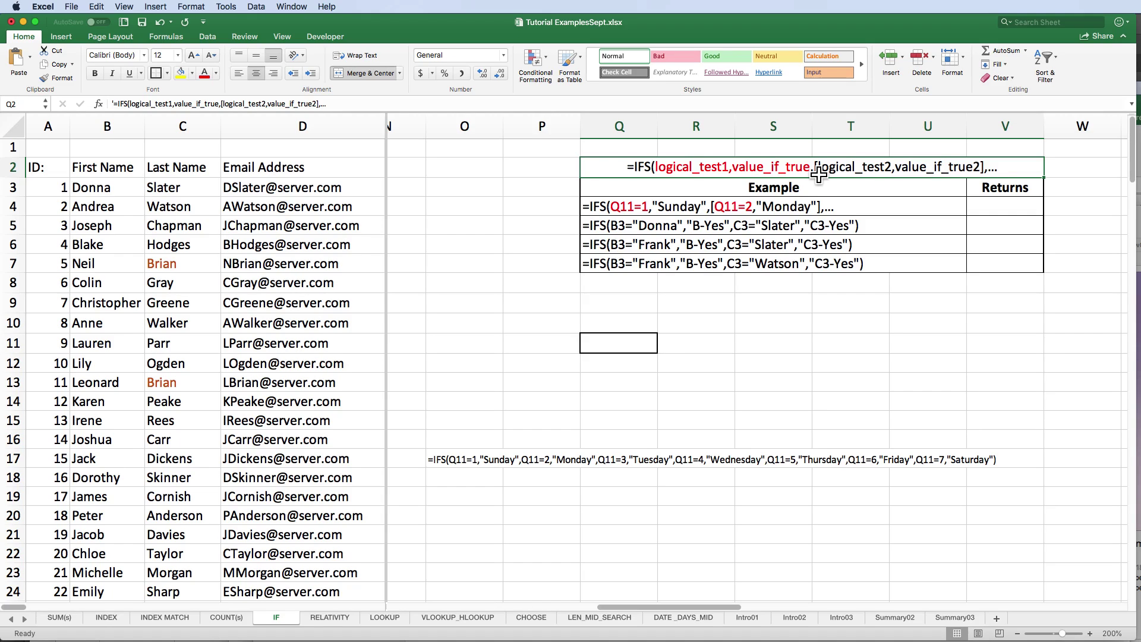
Copy the weekday IFS formula text from O17, without its apostrophe, into V4 as a live formula testing Q11 for 1 to 7
click(682, 204)
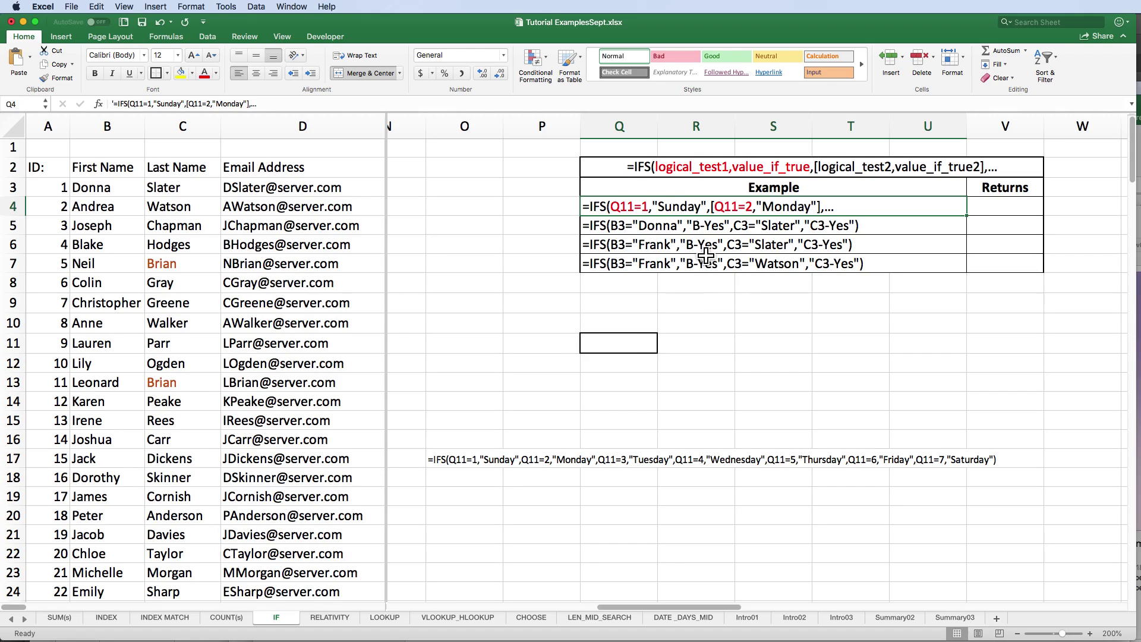
scroll(683, 212, down, 1)
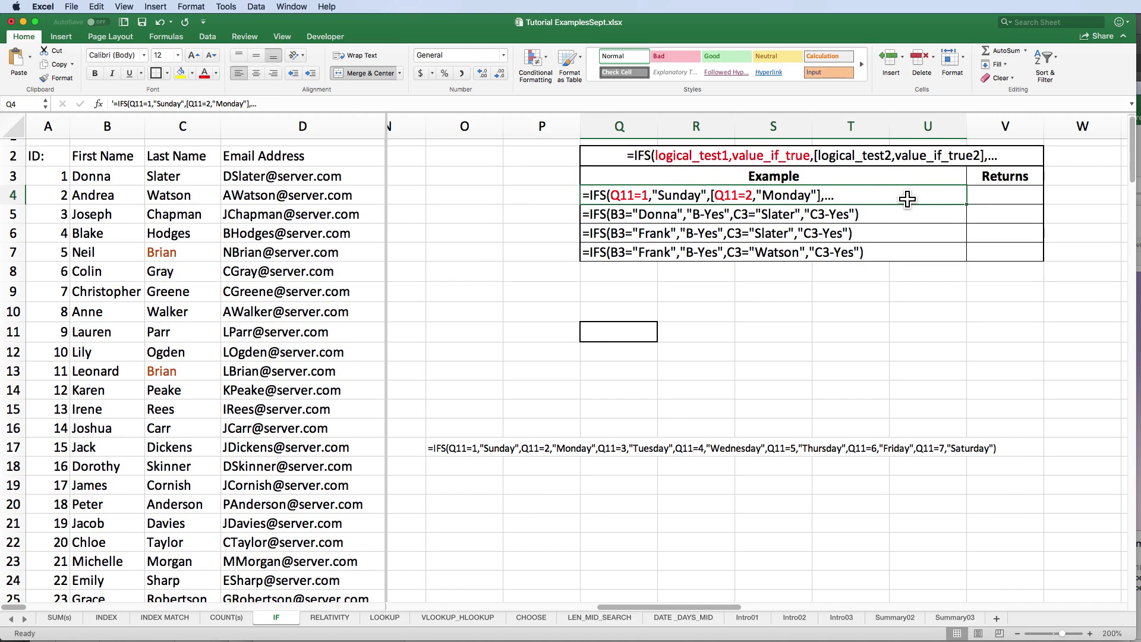
click(432, 453)
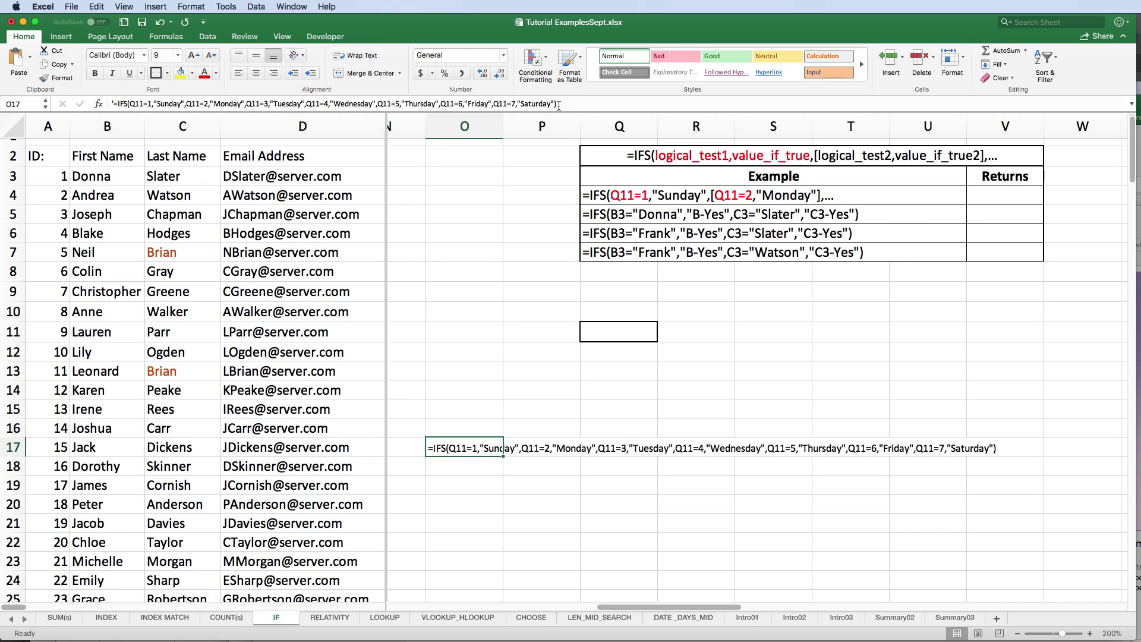
drag(559, 106, 124, 103)
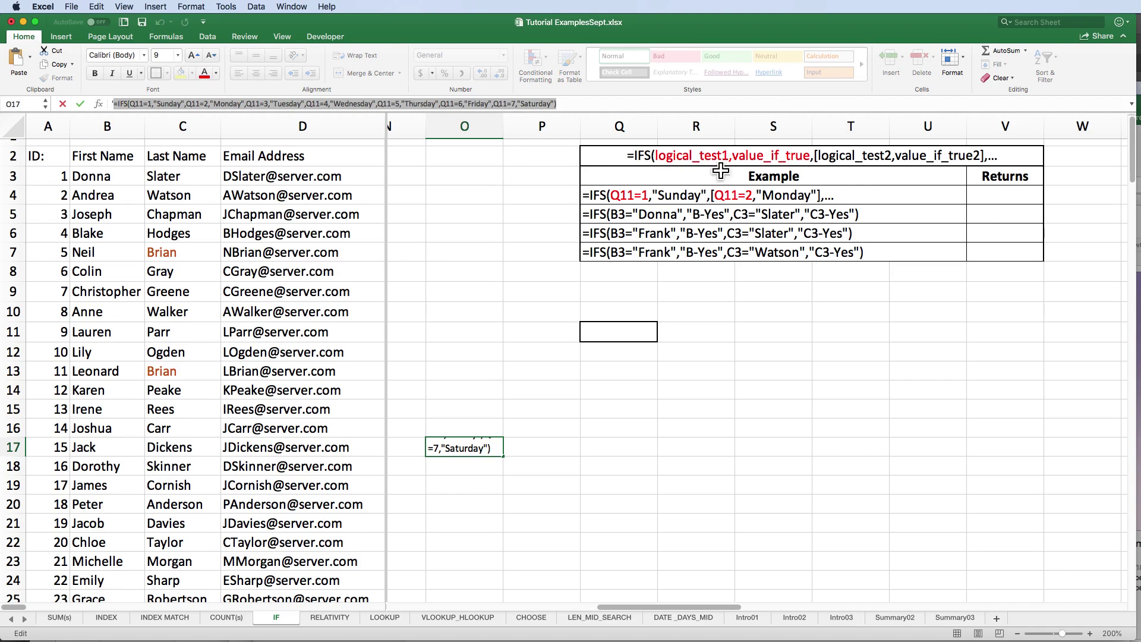
click(999, 195)
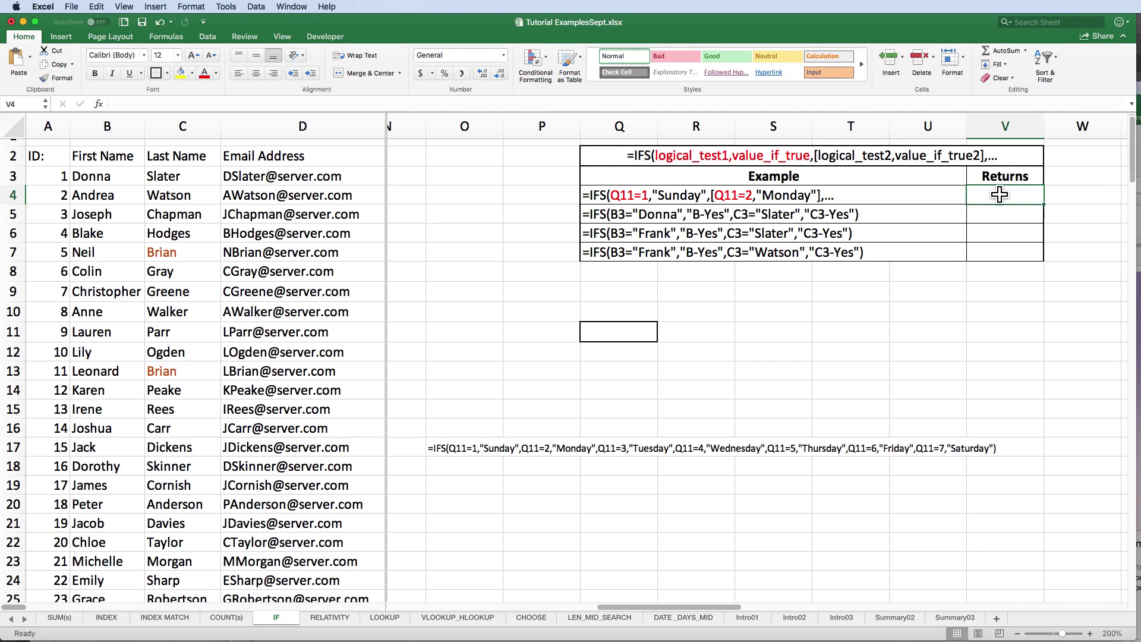
text(=IFS(Q11=1,"Sunday",Q11=2,"Monday",Q11=3,"Tuesday",Q11=4,"Wednesday",Q11=5,"Thursday",Q11=6,"Friday",Q11=7,"Saturday"))
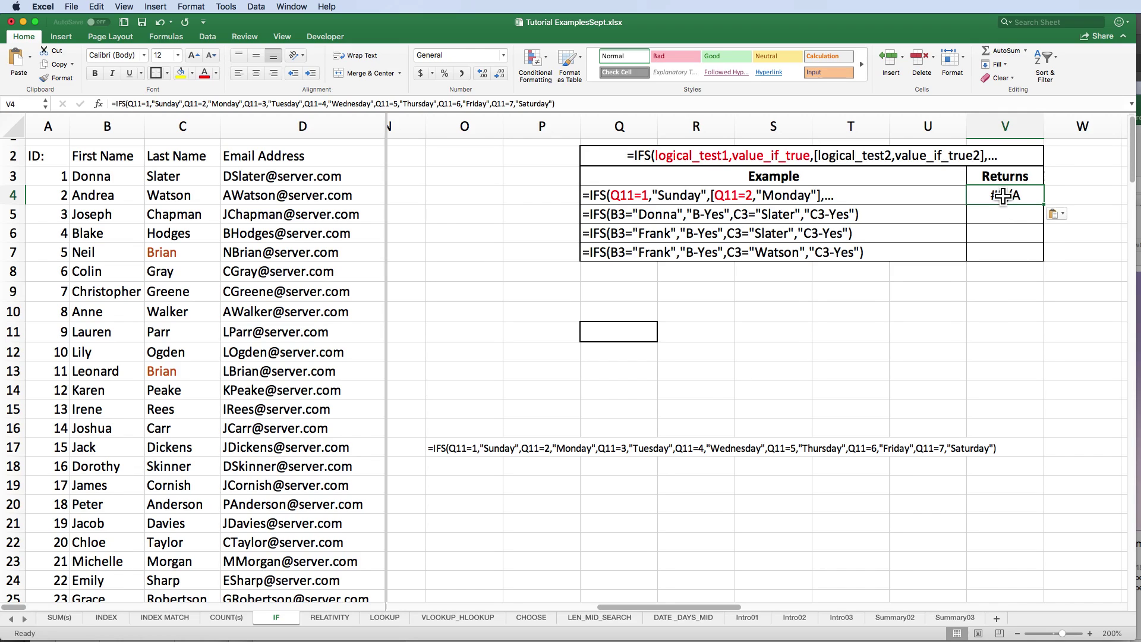
Test the weekday IFS formula by entering 1, 3 and 6 in turn in Q11
scroll(1004, 196, left, 1)
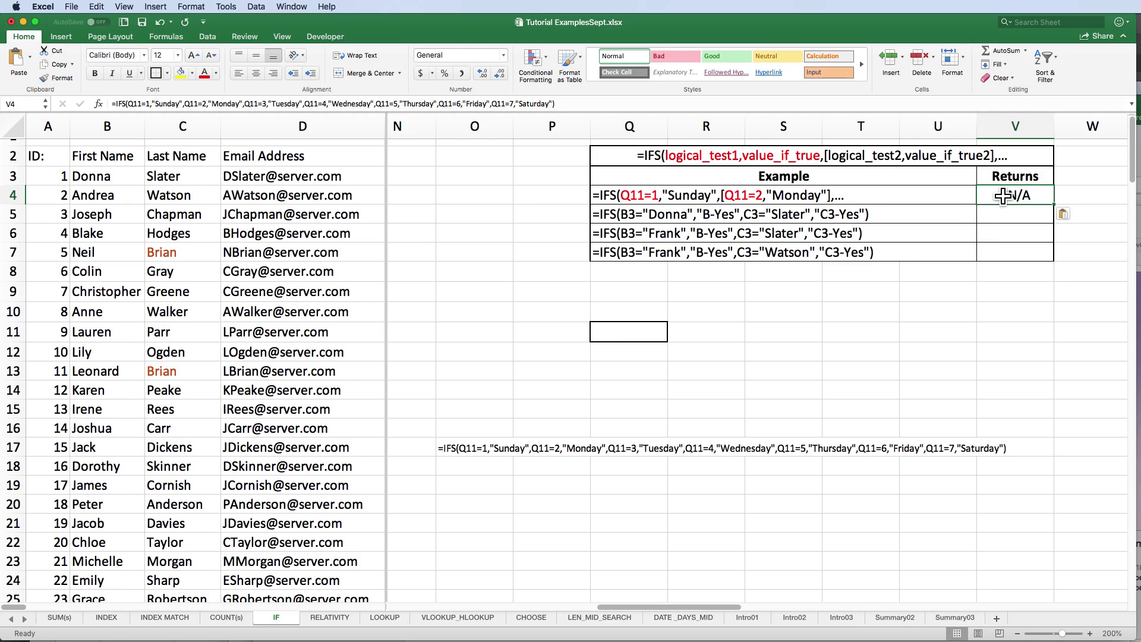
click(619, 337)
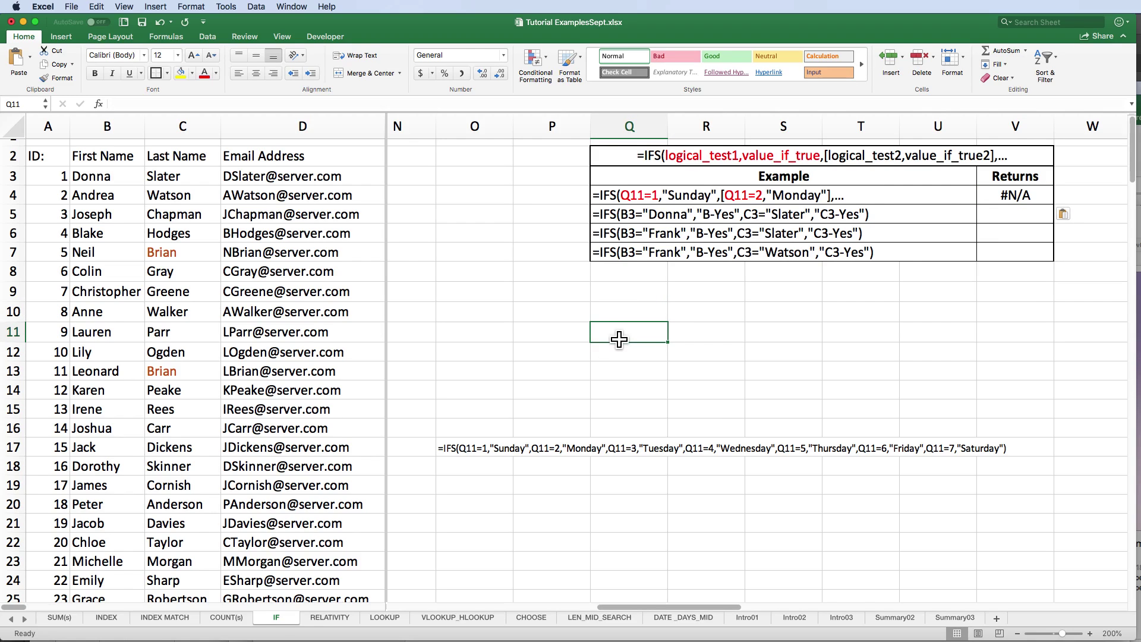
text(1)
key(Return)
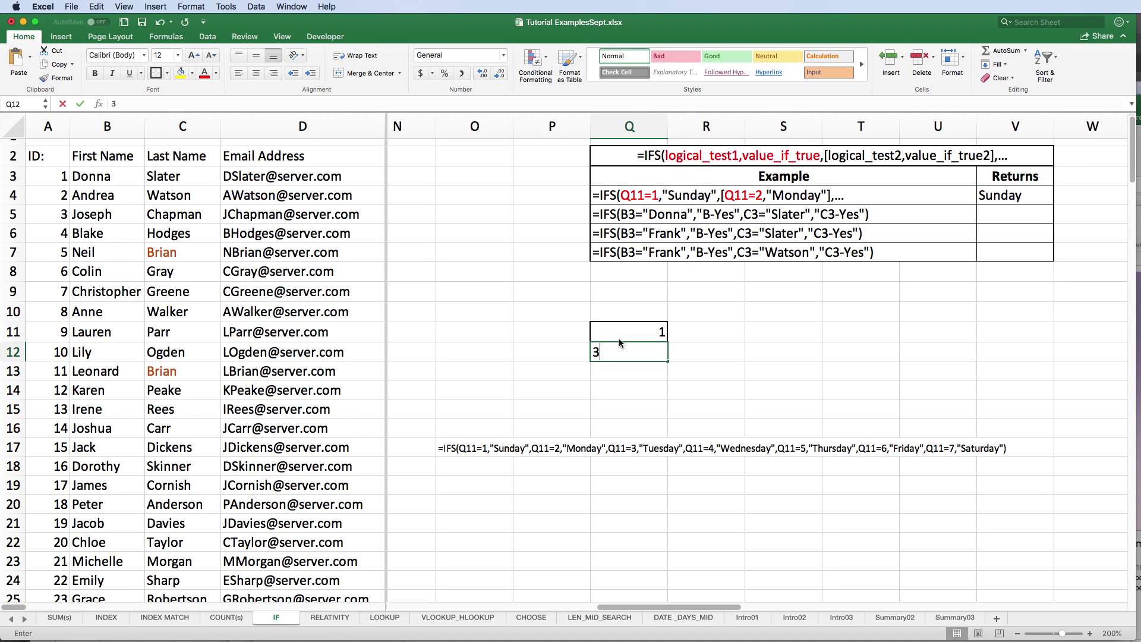
click(631, 331)
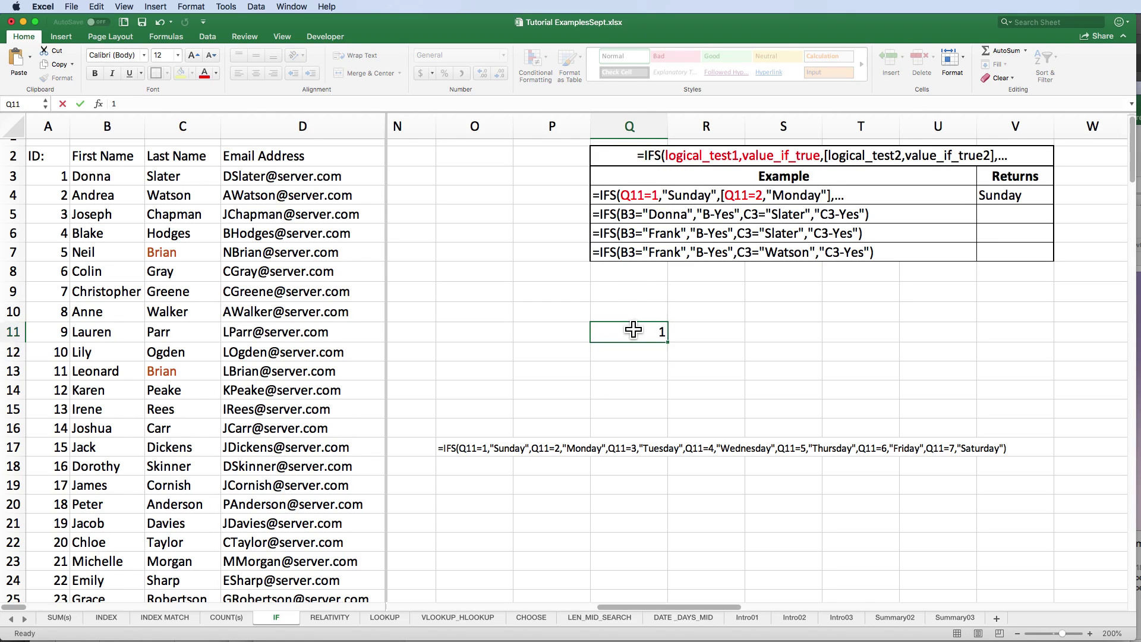
text(3)
key(Return)
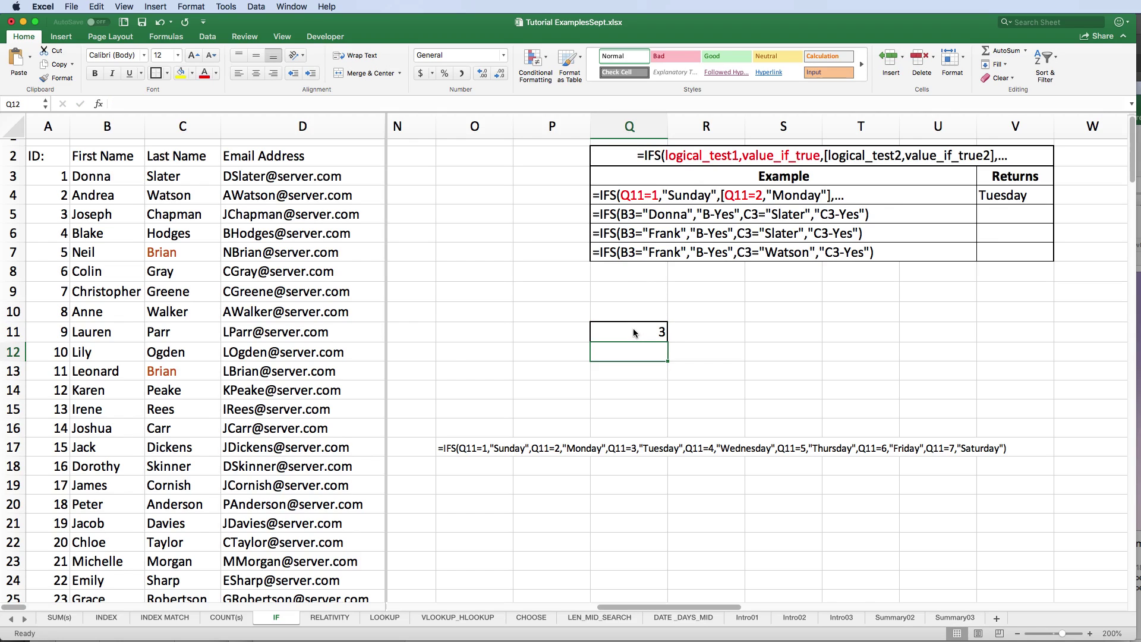
click(633, 329)
text(6)
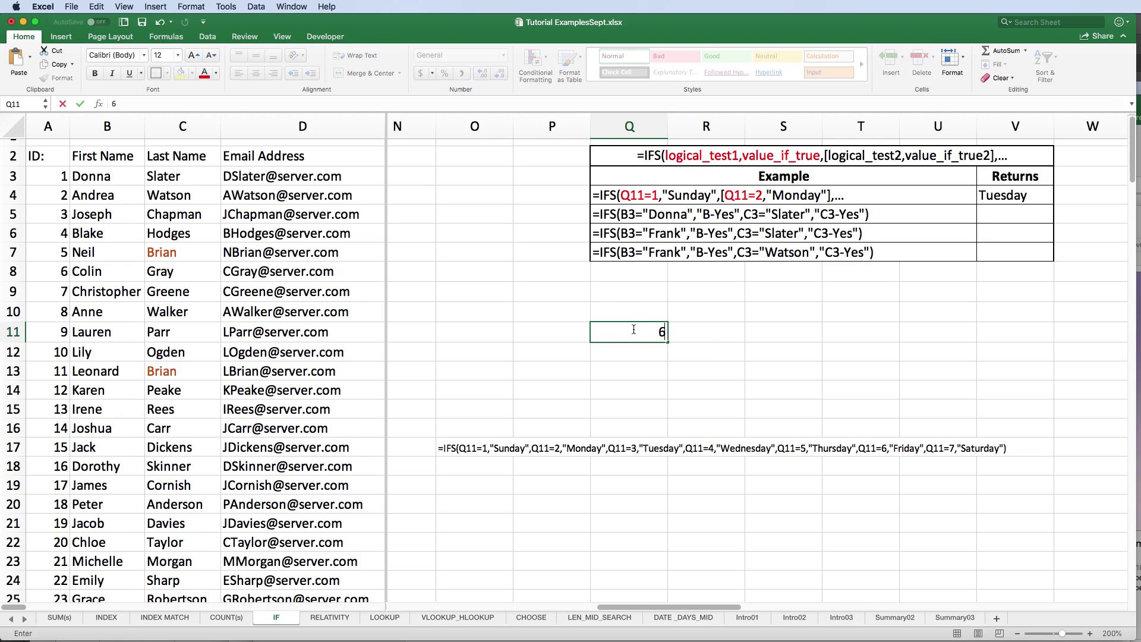
key(Return)
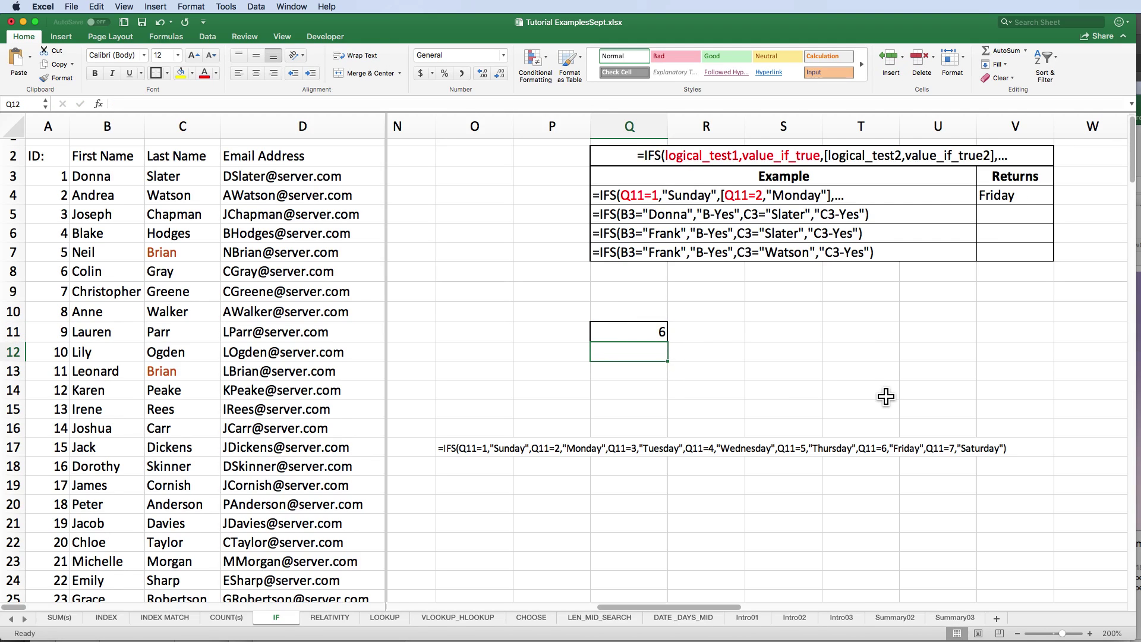
Copy the row 5 example IFS formula, without its apostrophe, into V5 of the Returns column
key(Up)
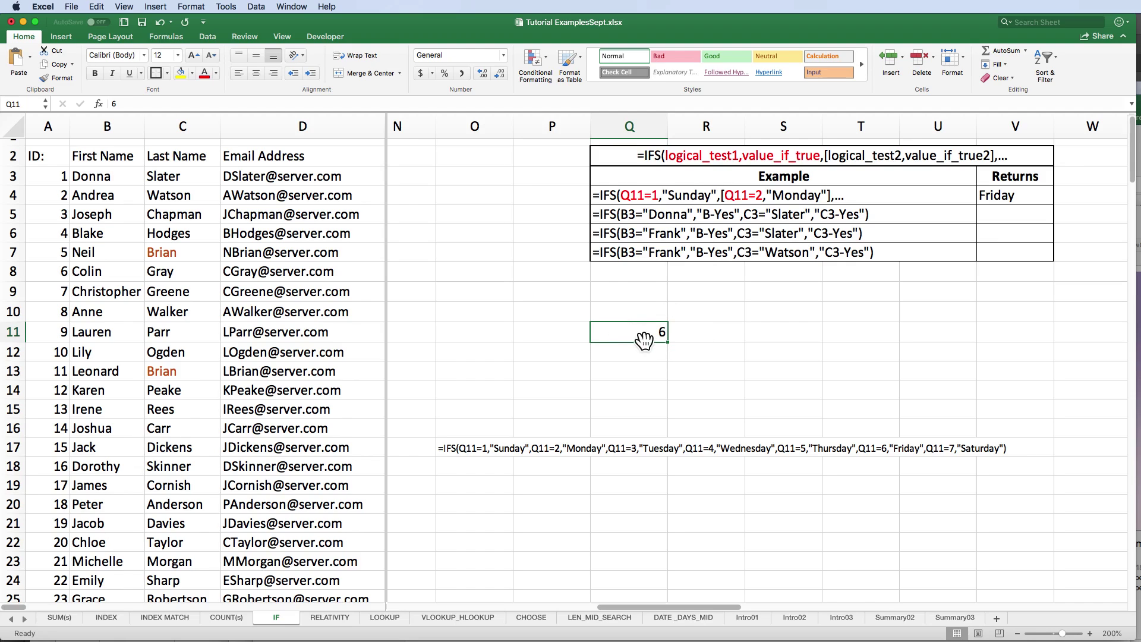
click(639, 216)
click(638, 233)
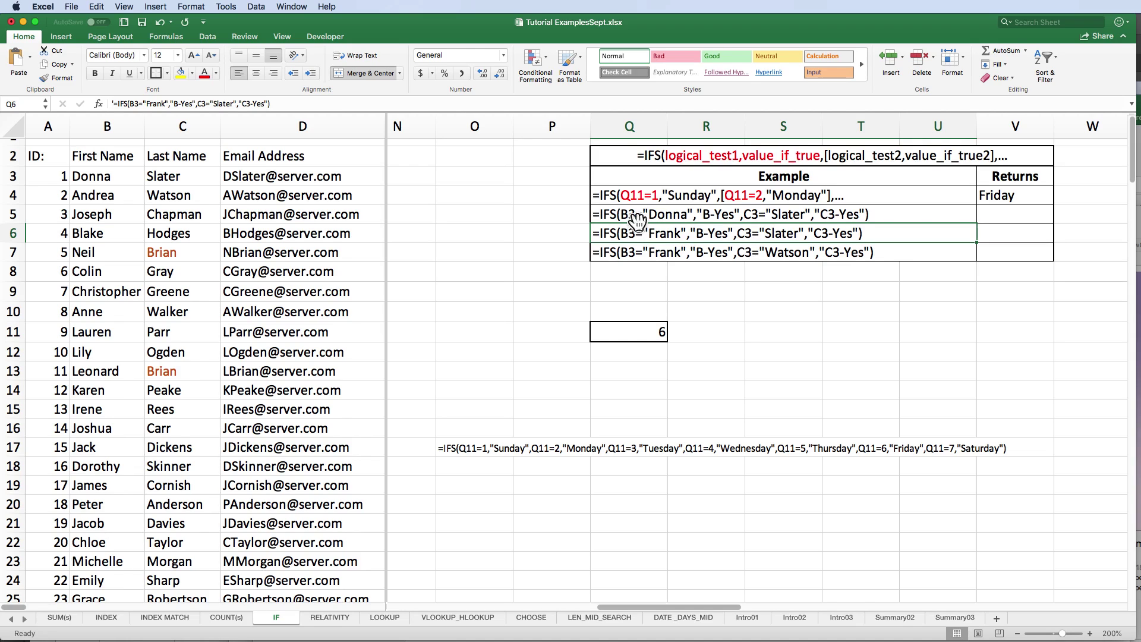
click(639, 214)
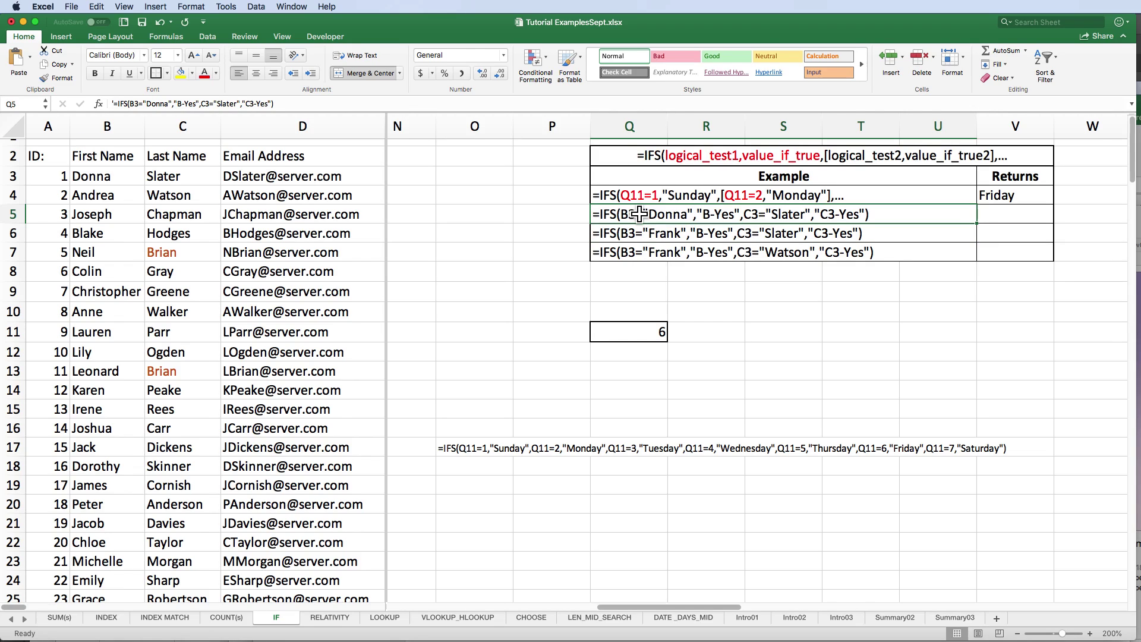
double_click(639, 214)
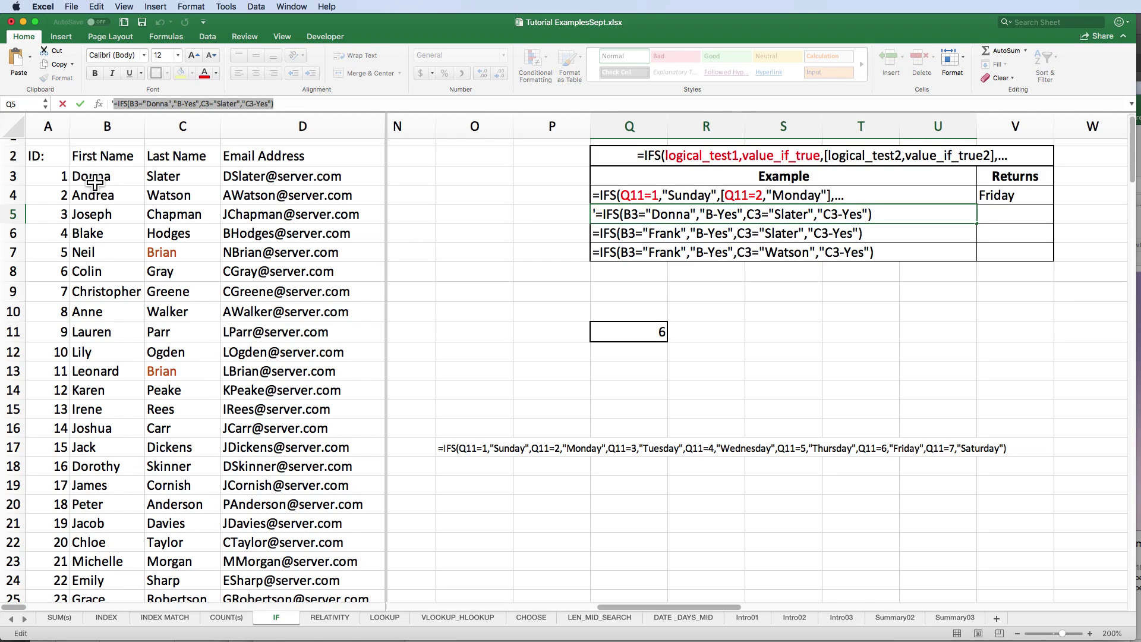
click(1023, 215)
text(=IFS(B3="Donna","B-Yes",C3="Slater","C3-Yes"))
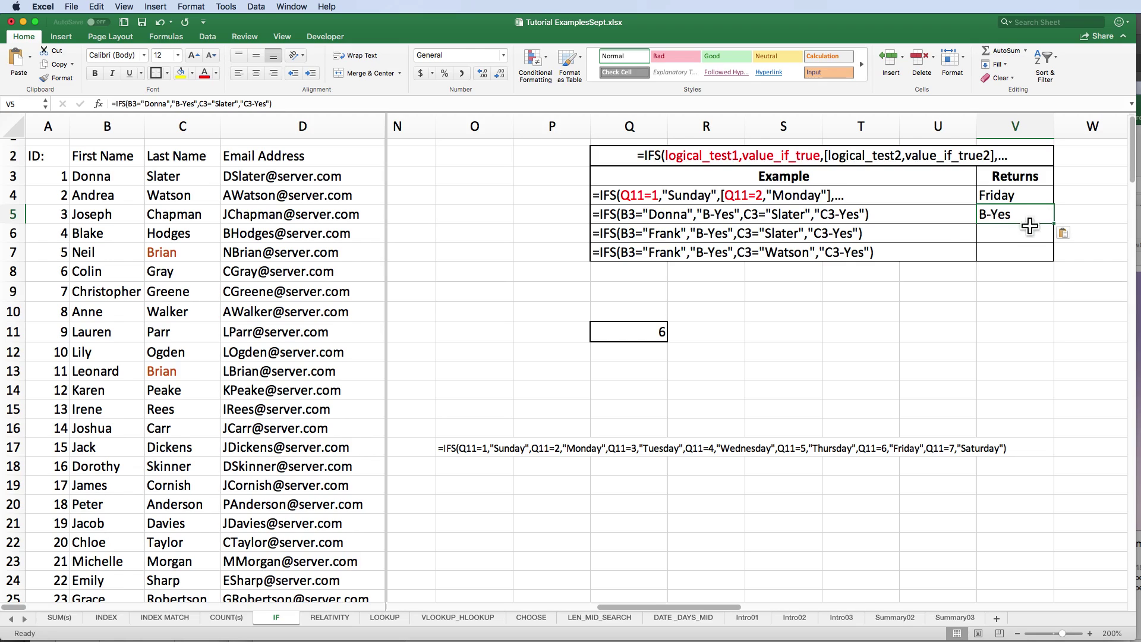
Copy the row 6 example IFS formula, without its apostrophe, into V6 of the Returns column, checking B3 and C3
click(654, 233)
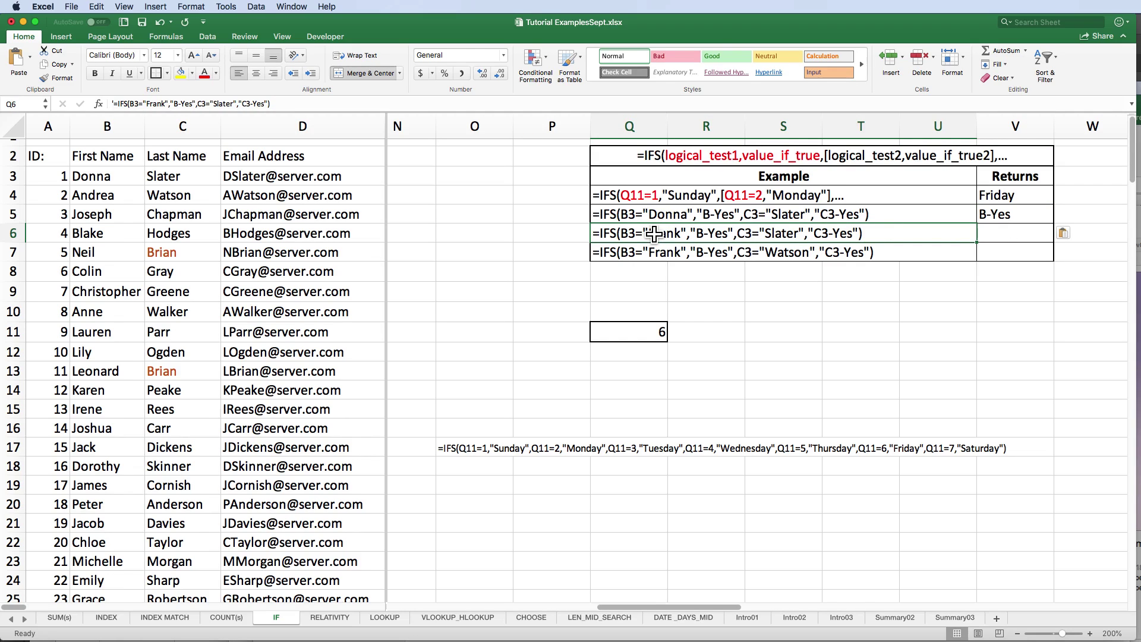
double_click(654, 234)
key(super+c)
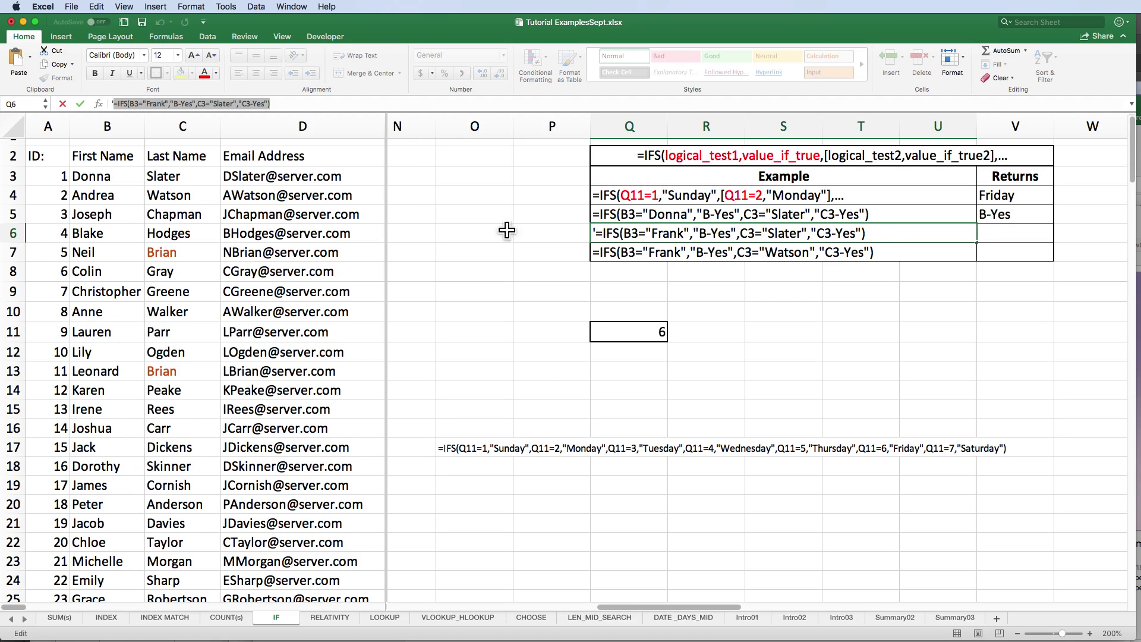
click(102, 176)
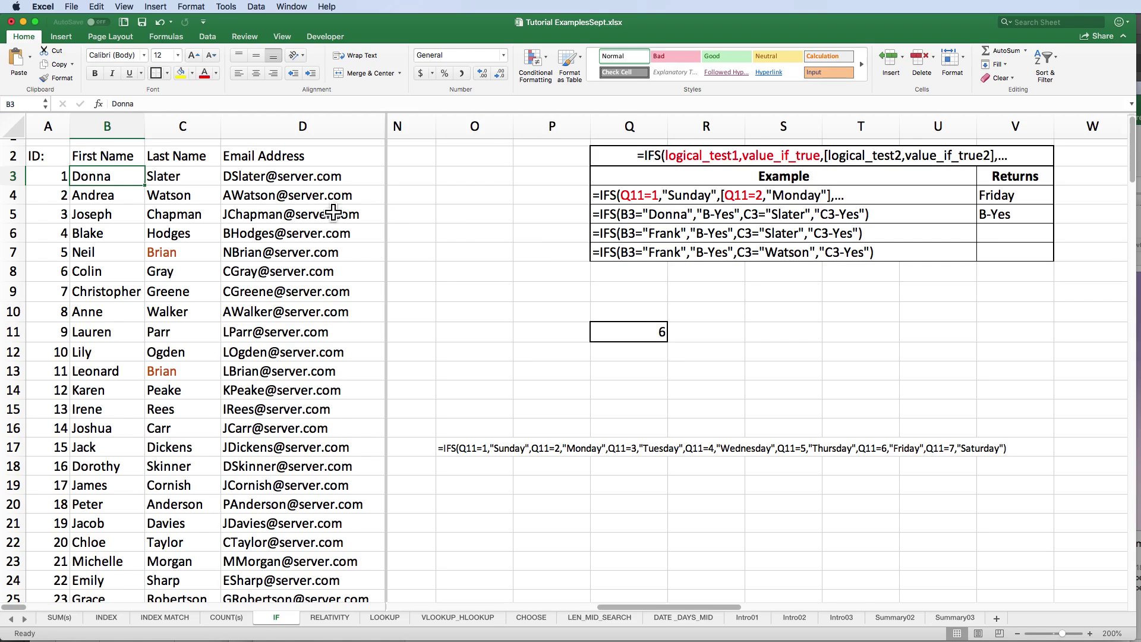
click(197, 182)
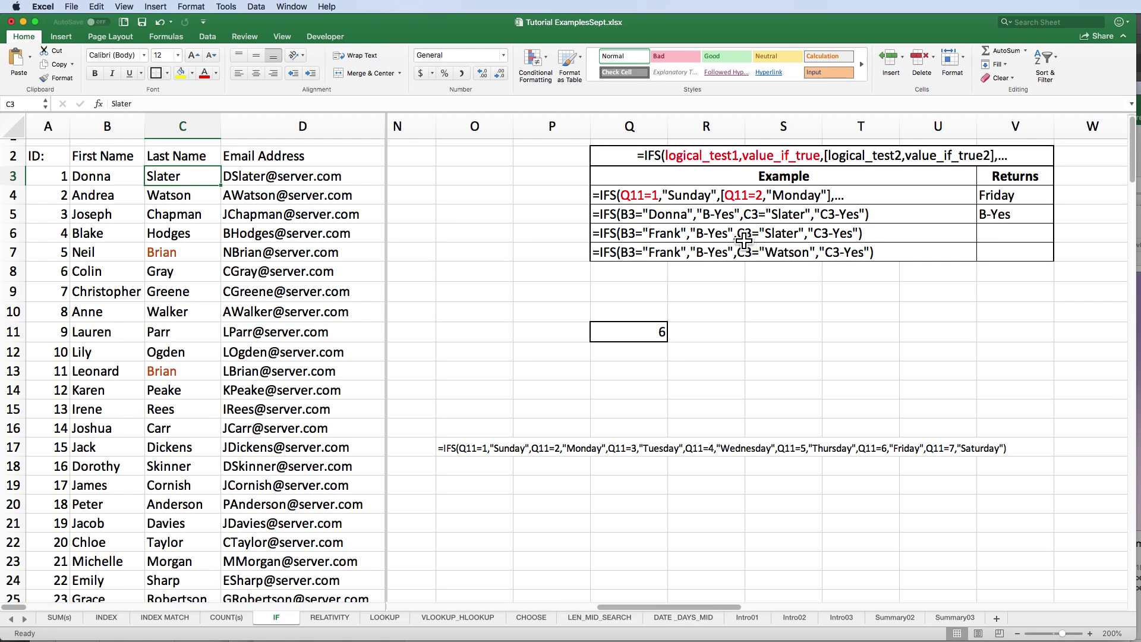
click(1014, 235)
key(super+v)
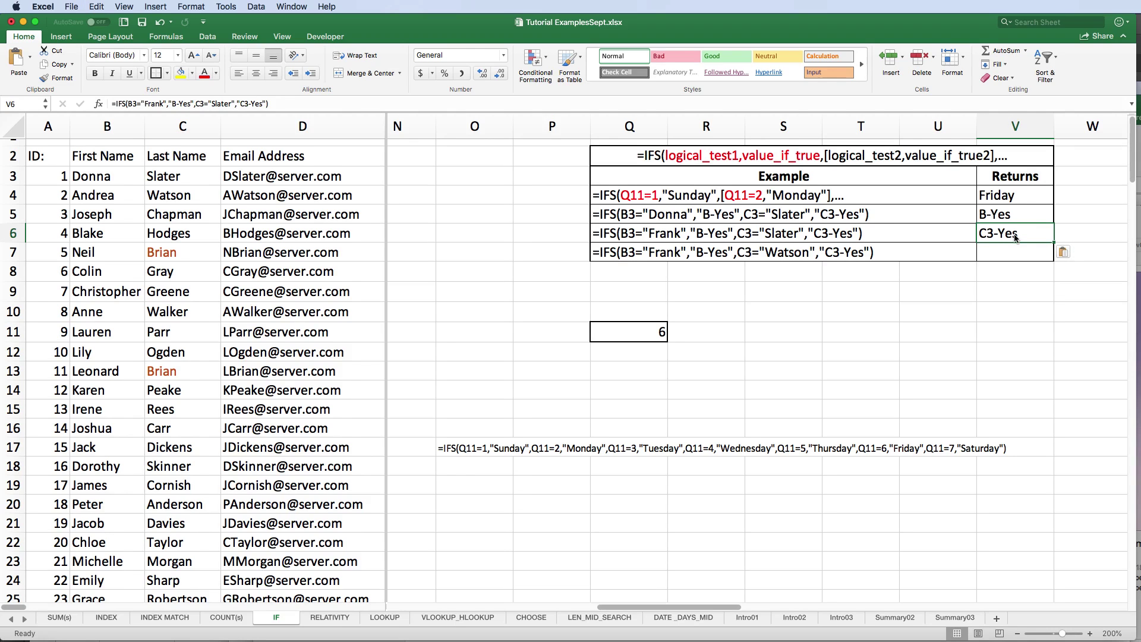
Copy the row 7 example IFS formula, without its apostrophe, into V7 of the Returns column, checking B3 and C3
scroll(981, 247, up, 1)
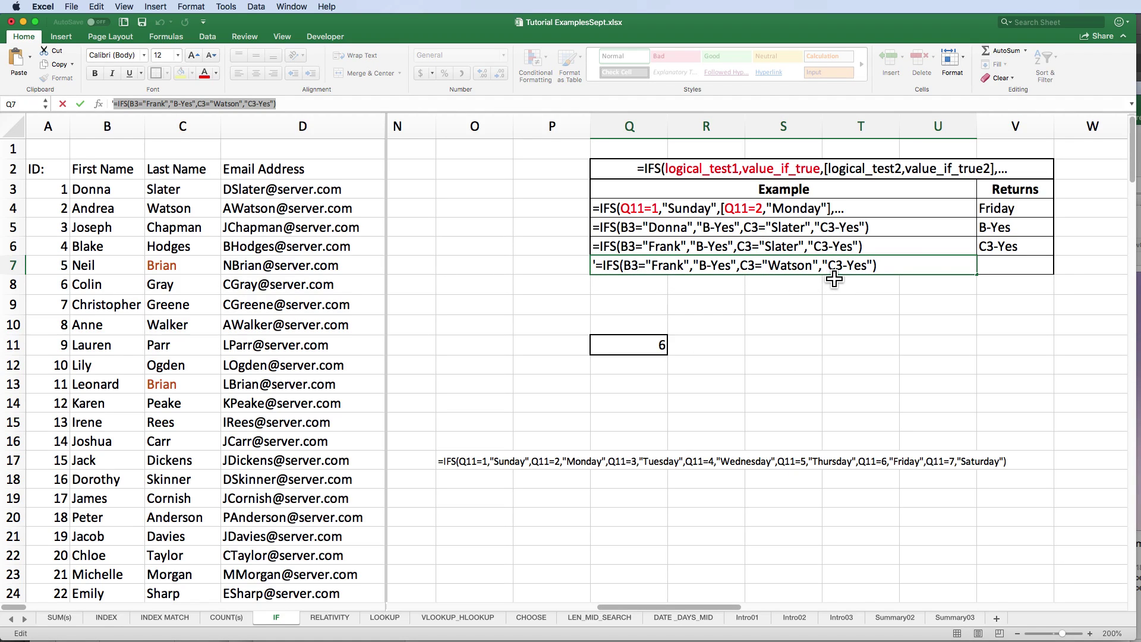
click(91, 189)
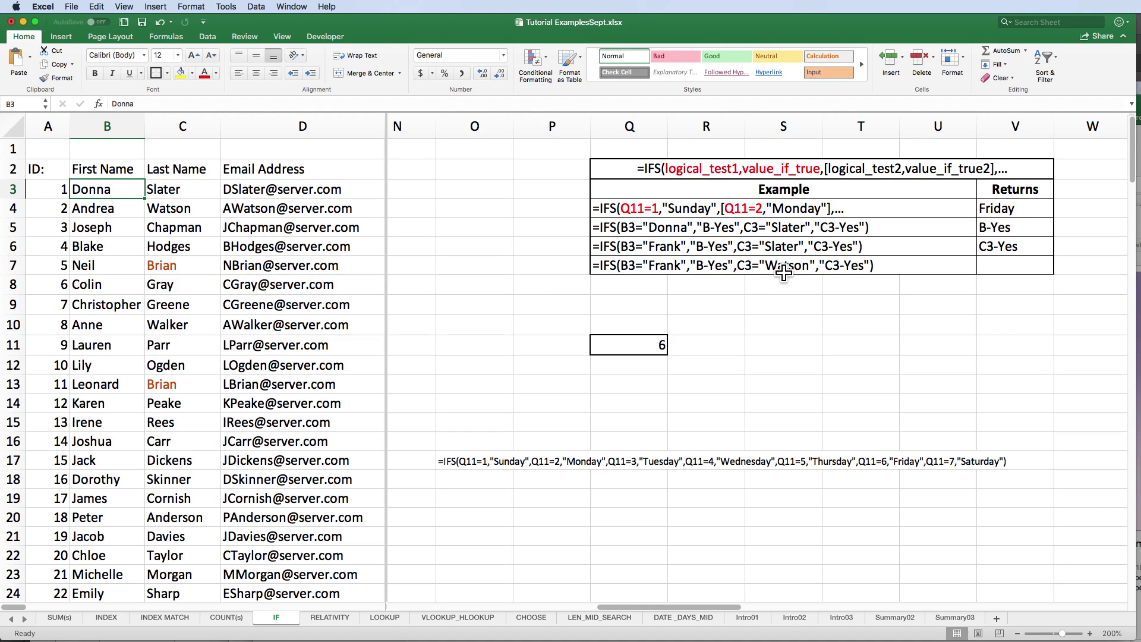
click(175, 191)
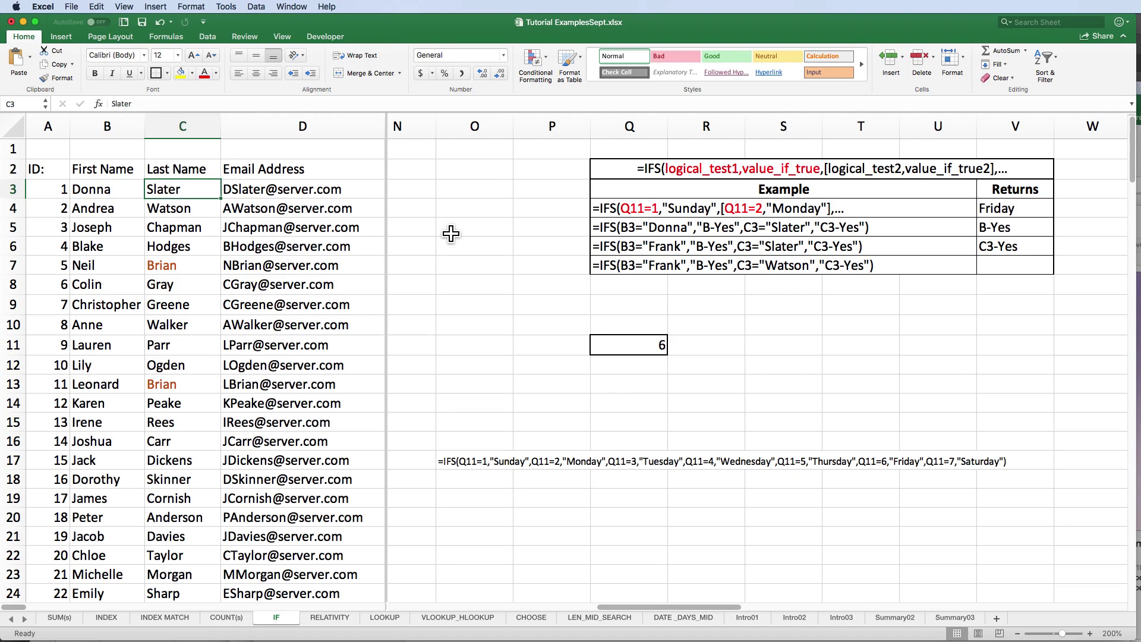
click(1012, 266)
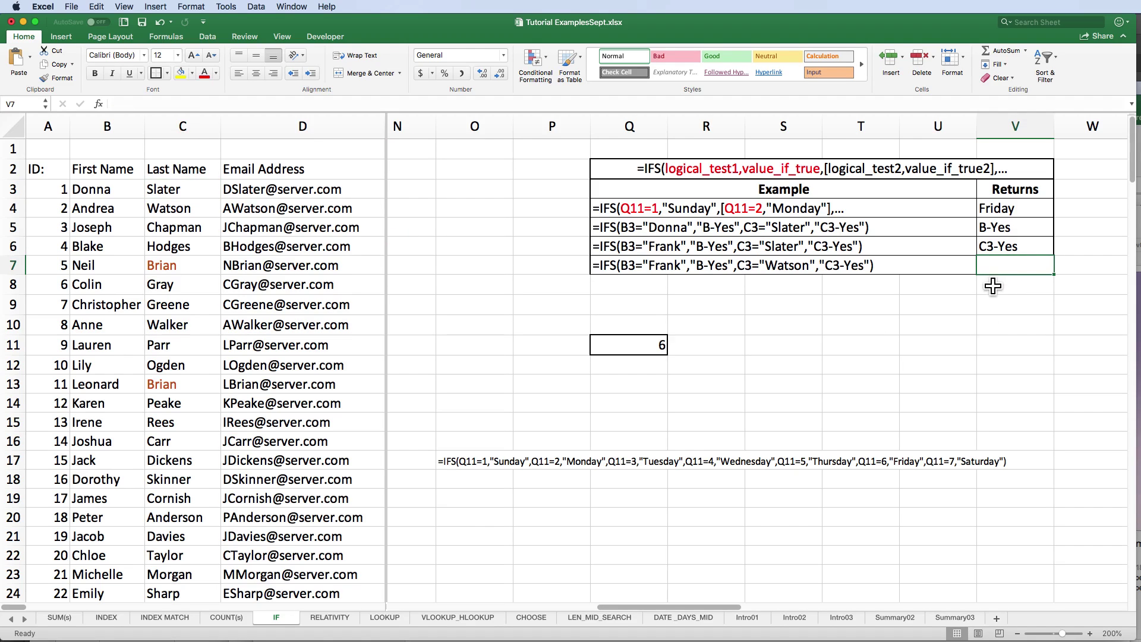
text(=IFS(B3="Frank","B-Yes",C3="Watson","C3-Yes"))
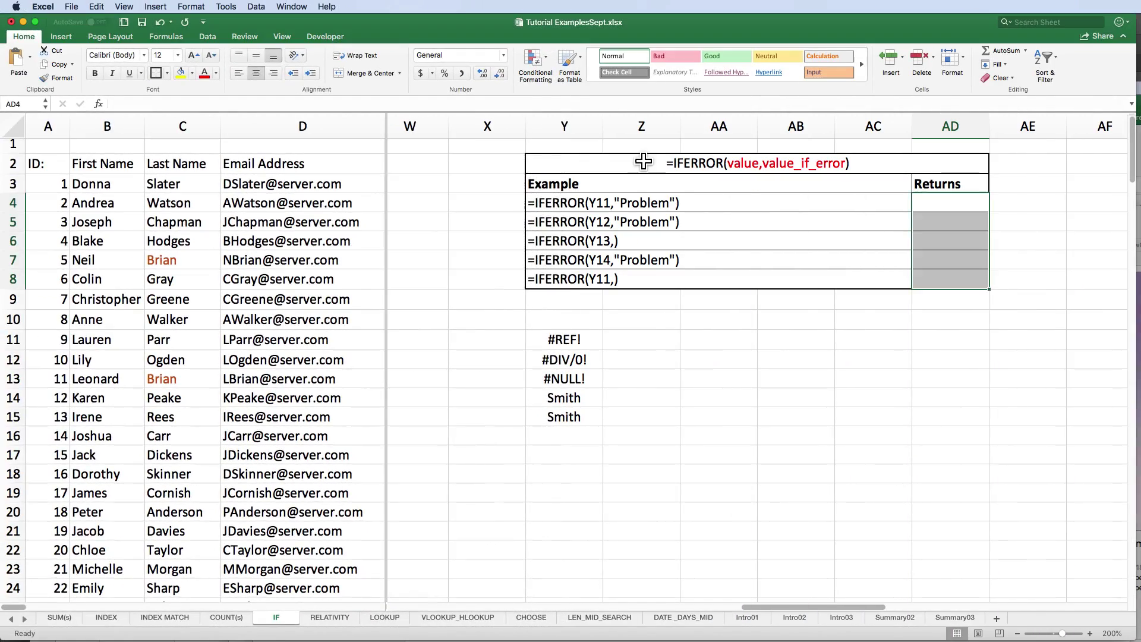
Review the error values in Y11 to Y13, and enter =IFERROR(Y11,"Problem") in AD4 and =IFERROR(Y12,"Problem") in AD5
click(644, 161)
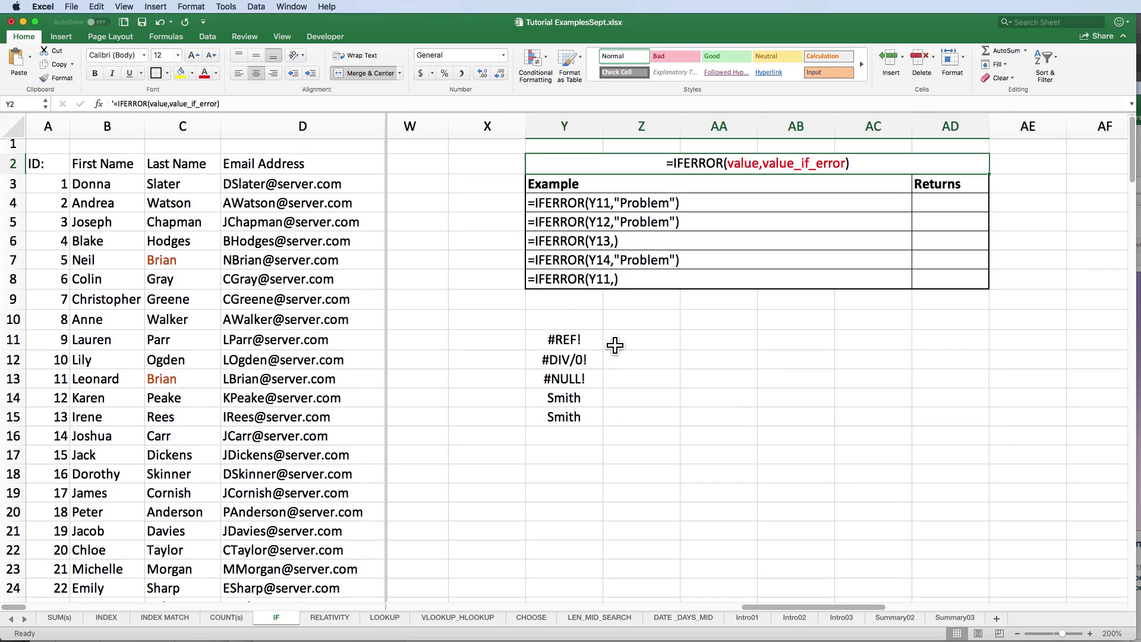
click(563, 339)
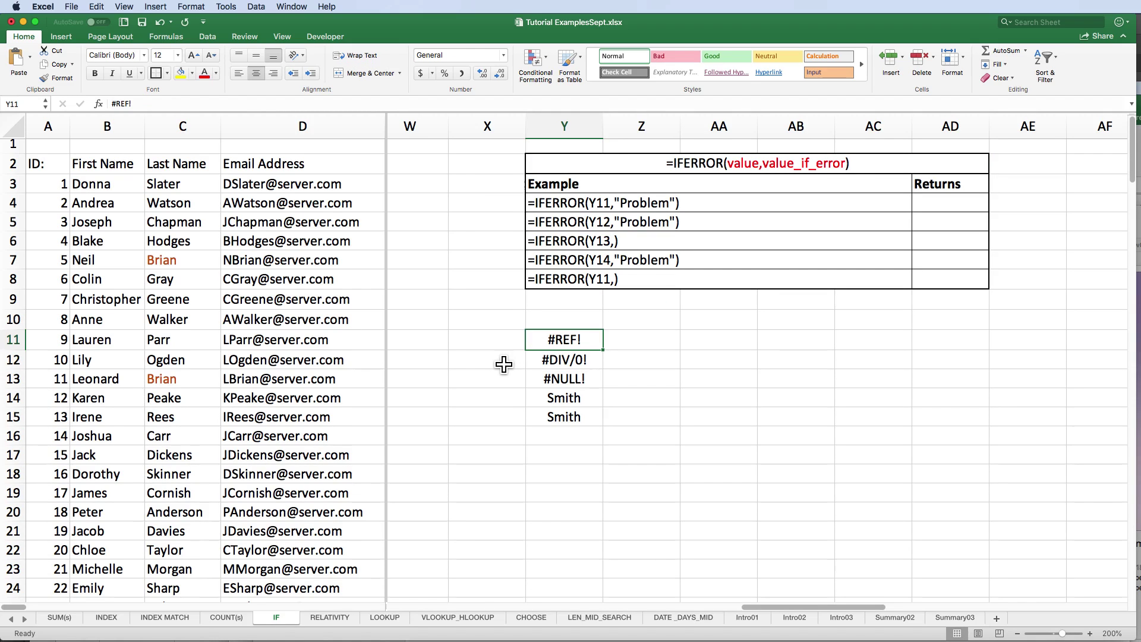
key(Down)
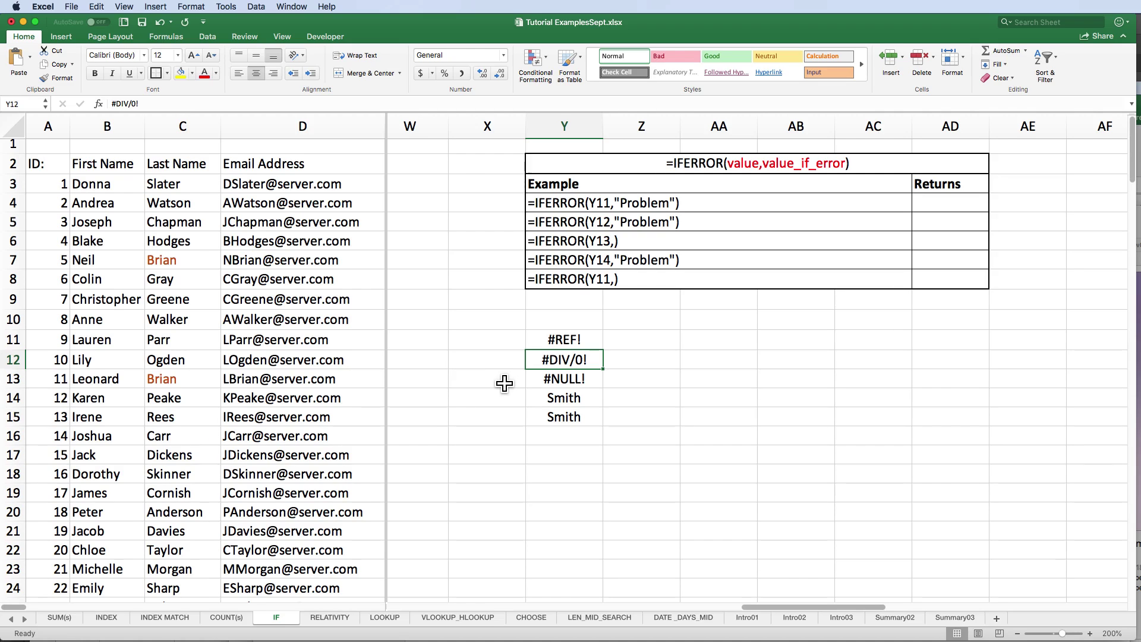
click(538, 380)
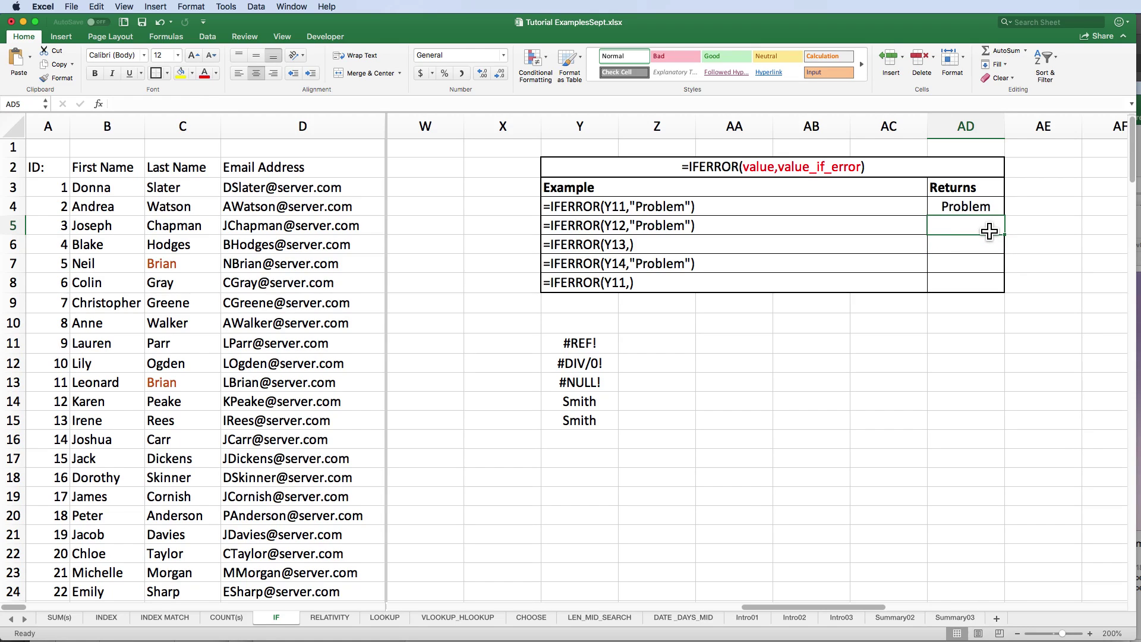
text(=IFERROR(Y12,"Problem"))
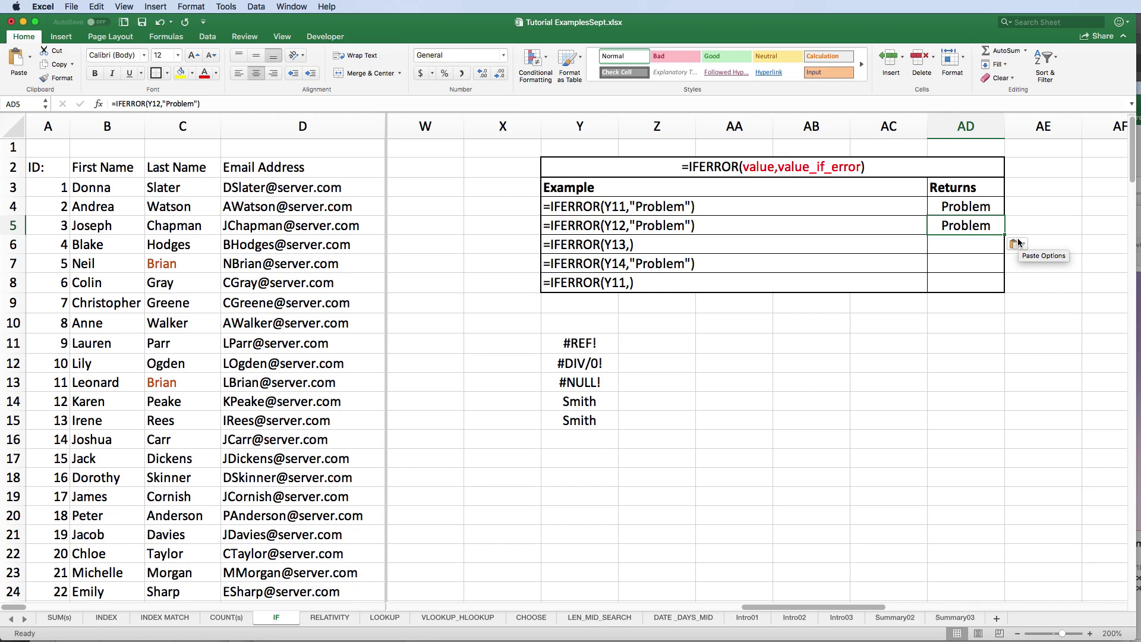
Copy the example formulas =IFERROR(Y13,) and =IFERROR(Y14,"Problem"), without their apostrophes, into AD6 and AD7 of the Returns column
click(554, 246)
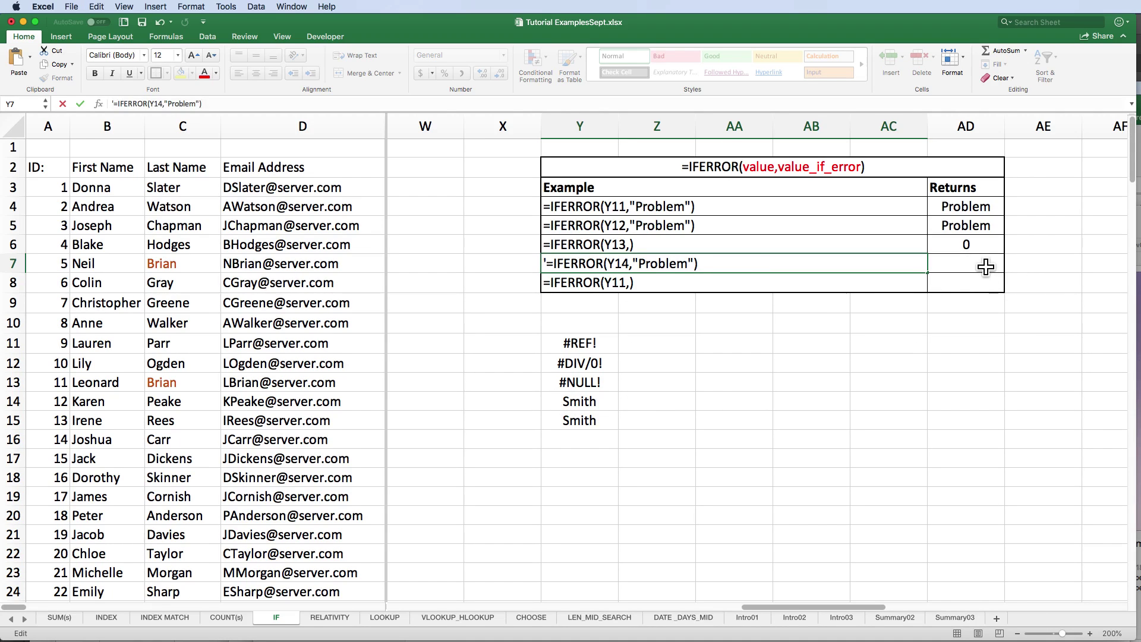
click(986, 267)
text(=IFERROR(Y14,"Problem"))
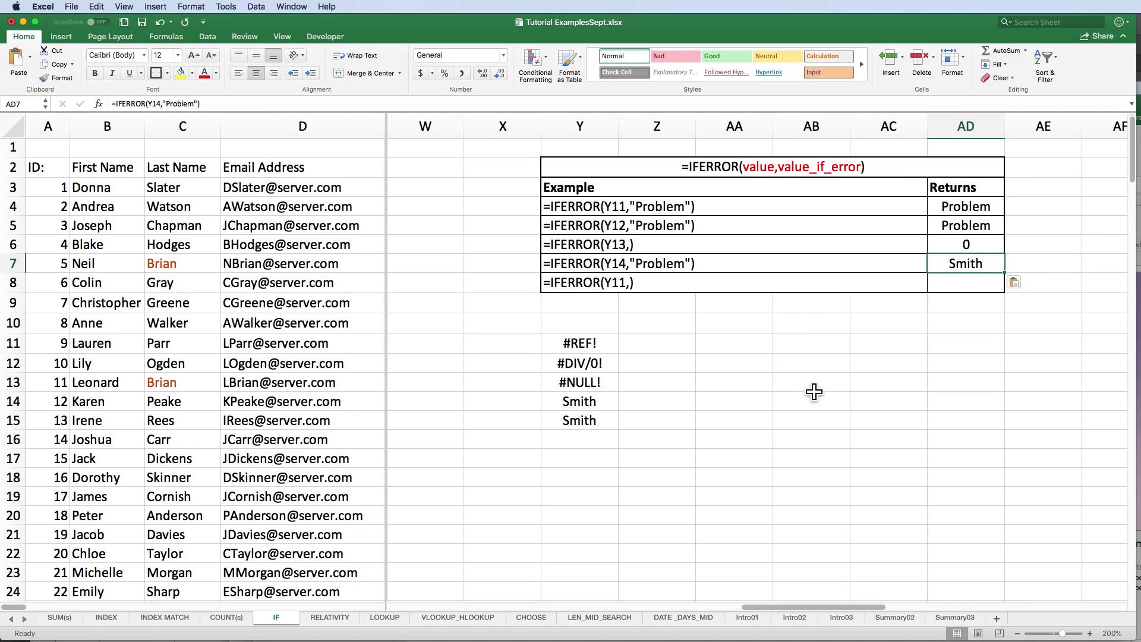
Copy the row 8 example formula =IFERROR(Y11,), without its apostrophe, into AD8 of the Returns column
double_click(582, 284)
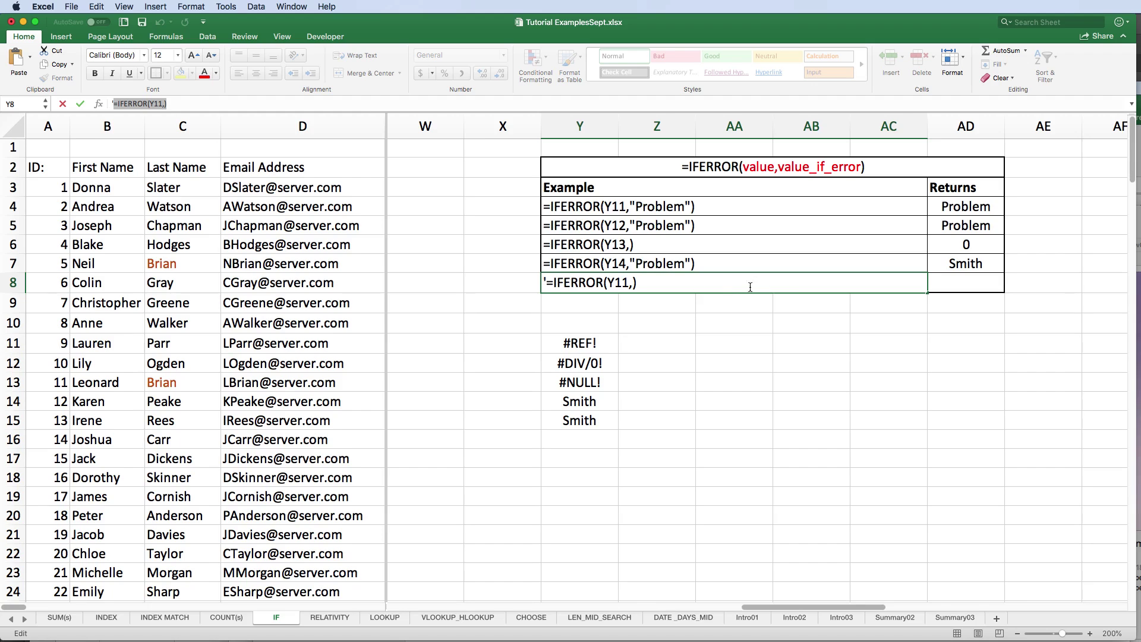
click(984, 284)
text(=IFERROR(Y11,))
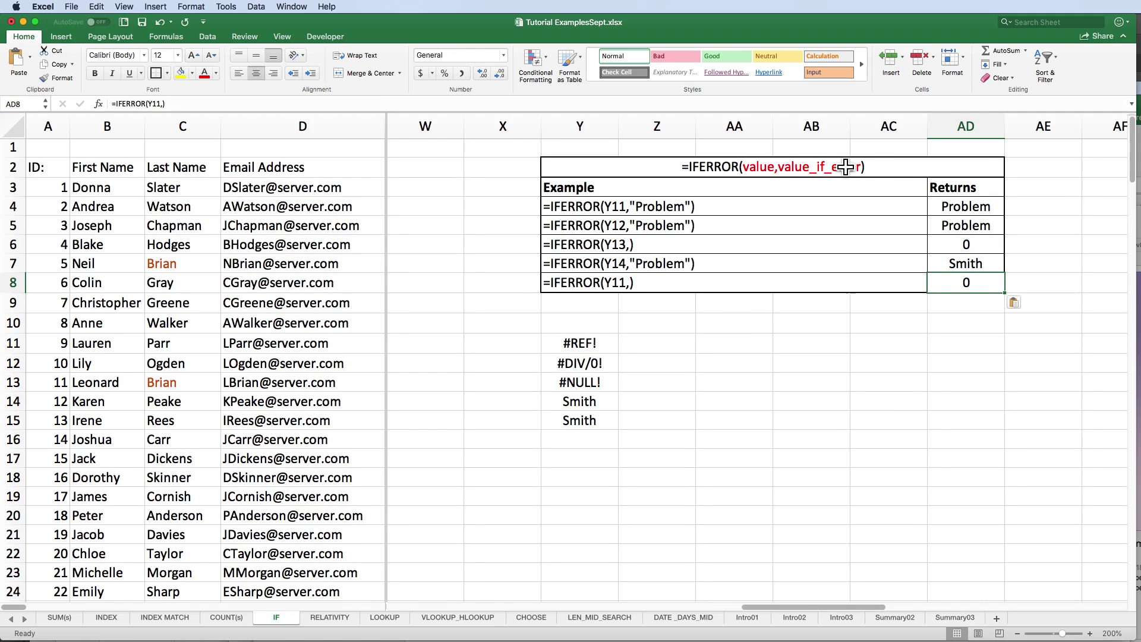
Test the VLOOKUP formula in AG12 beside the IFNA examples by replacing the ID in A4 with pear
scroll(845, 167, left, 1)
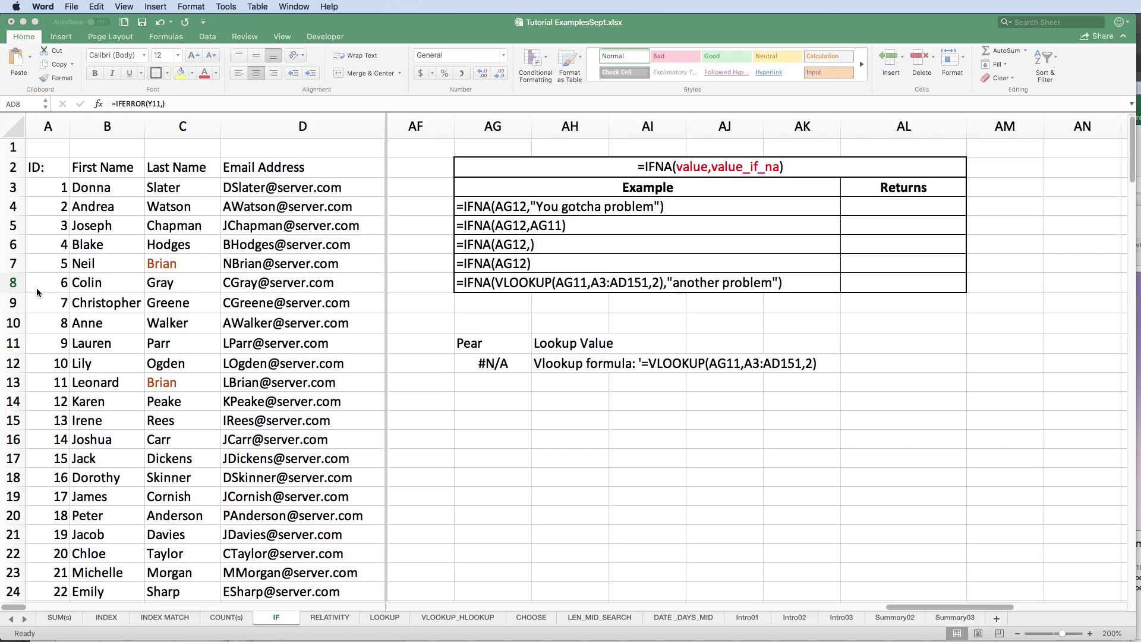
click(39, 205)
click(40, 206)
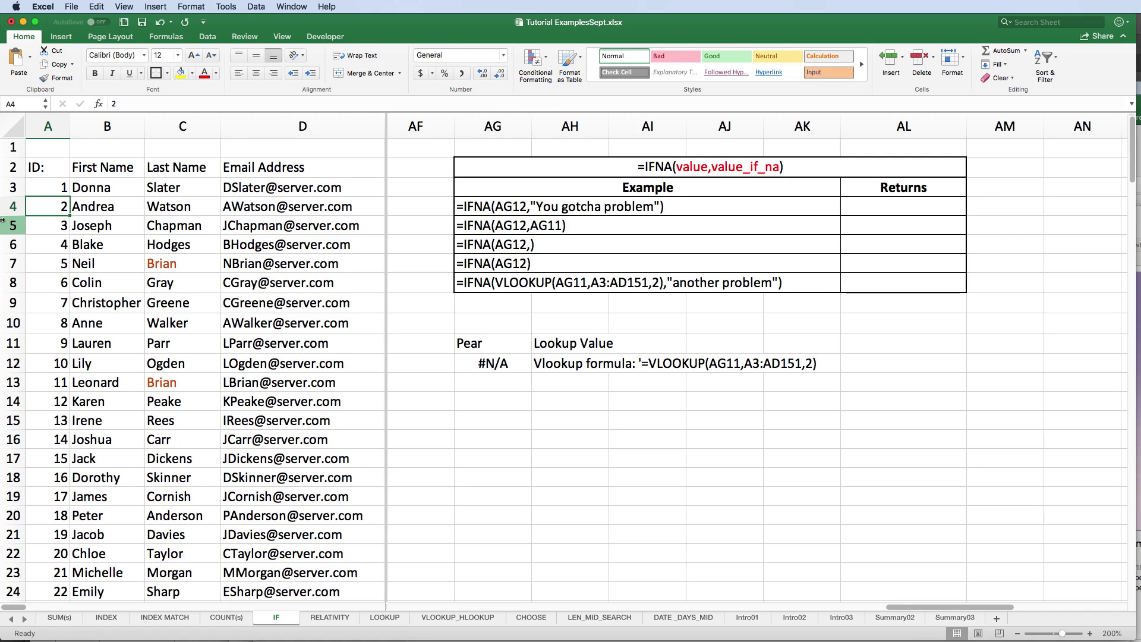
text(pear)
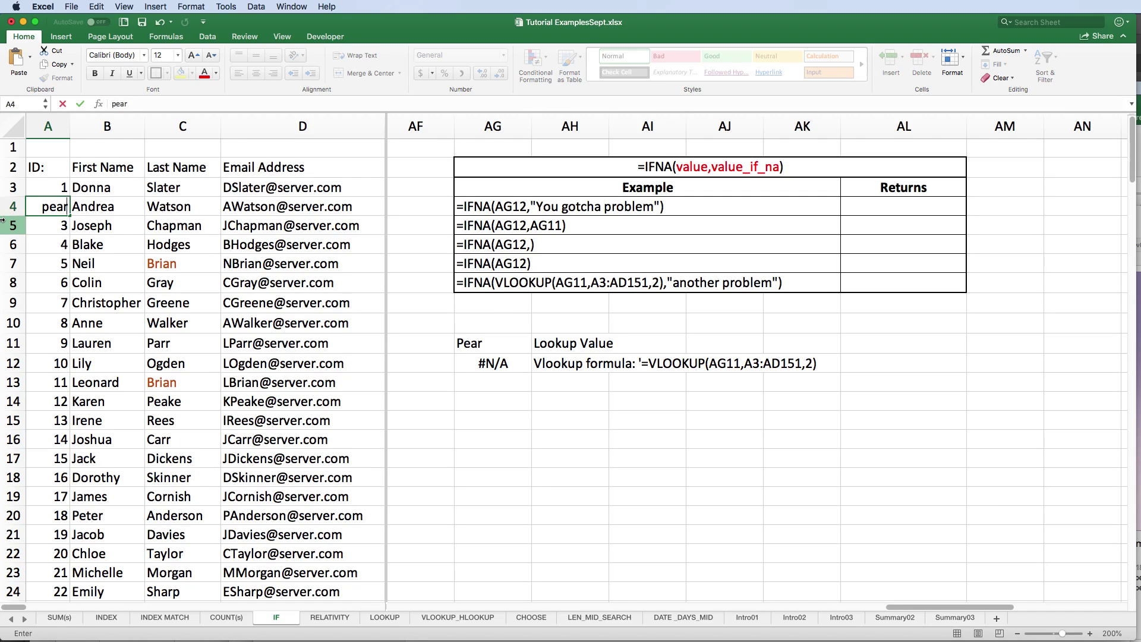
key(Return)
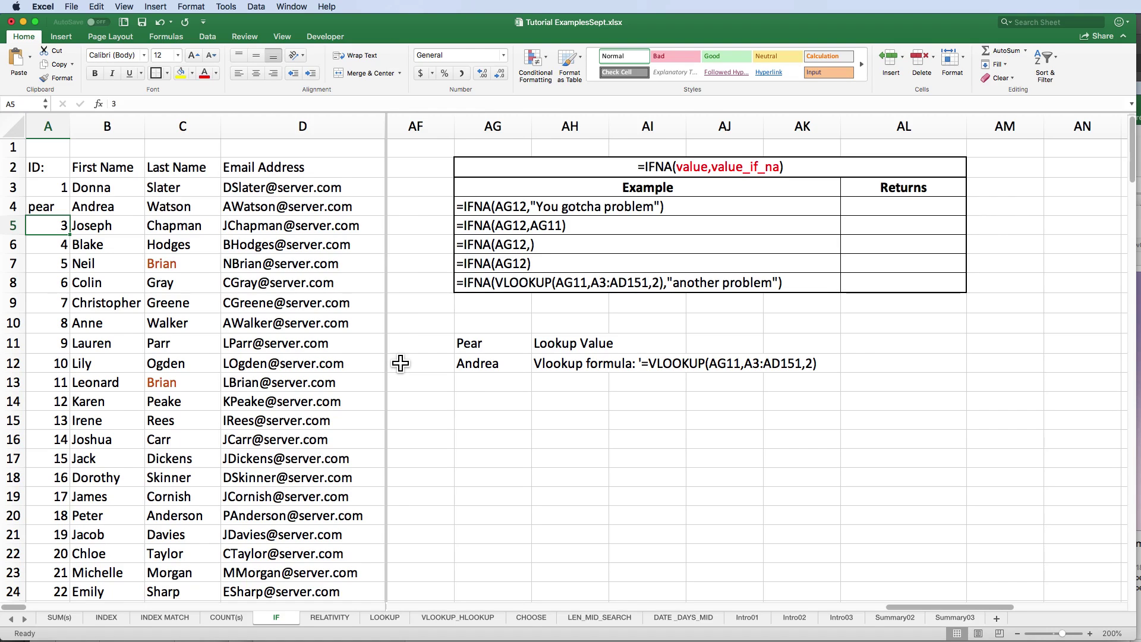
Restore the ID in A4 to 2
click(48, 205)
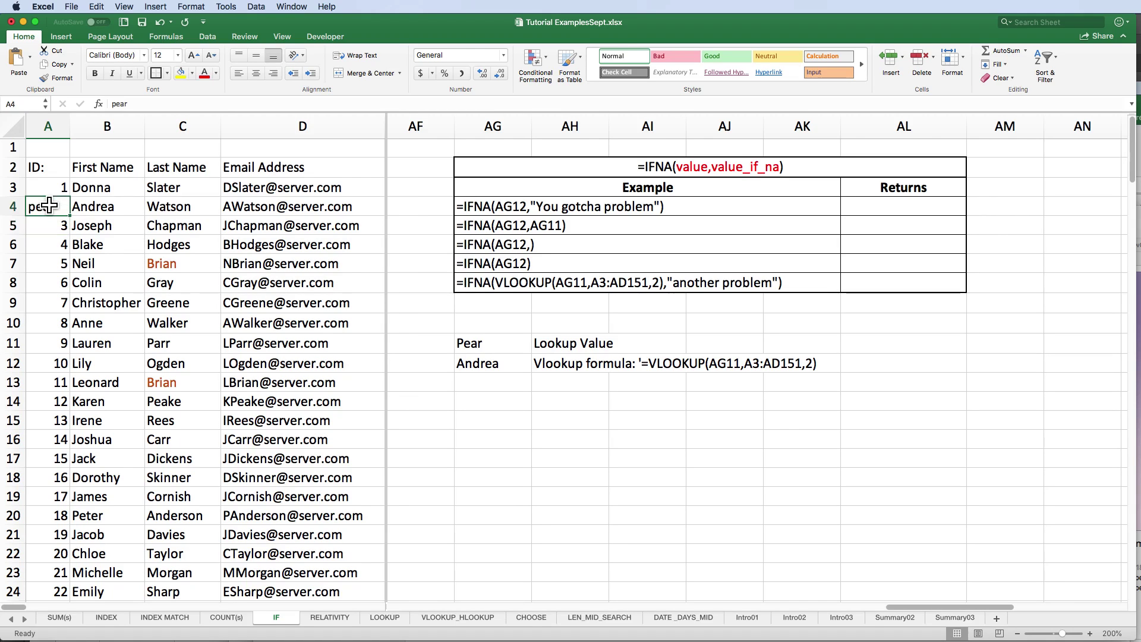
text(2)
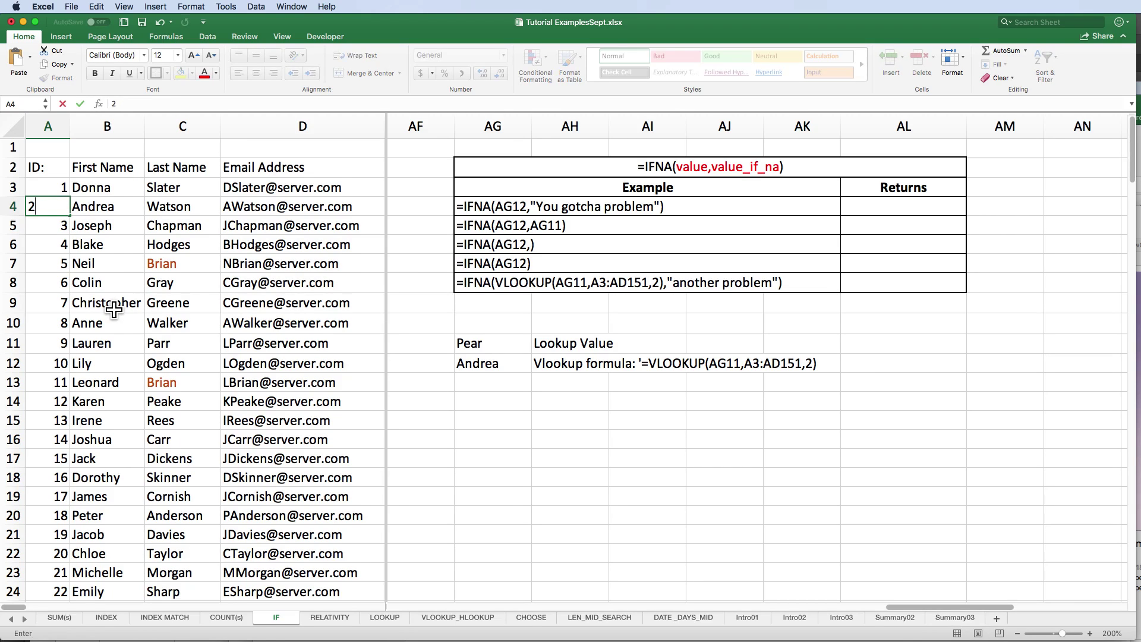
key(Return)
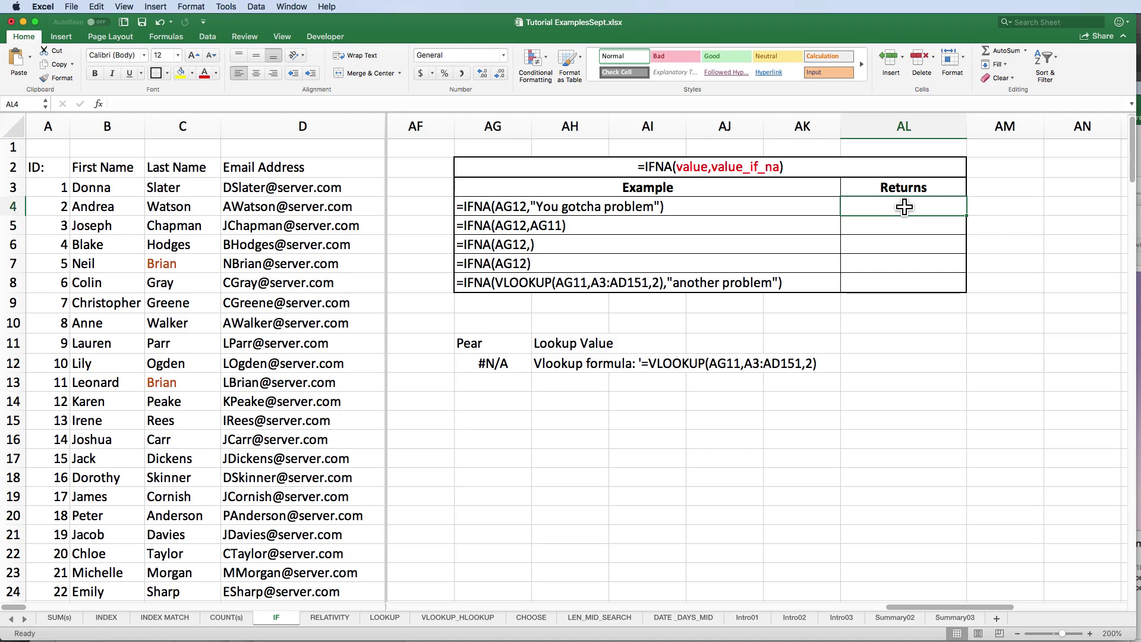
Fill the IFNA Returns column with =IFNA(AG12,"You gotcha problem") in AL4 and =IFNA(AG12,AG11) in AL5
text(=IFNA(AG12,"You gotcha problem"))
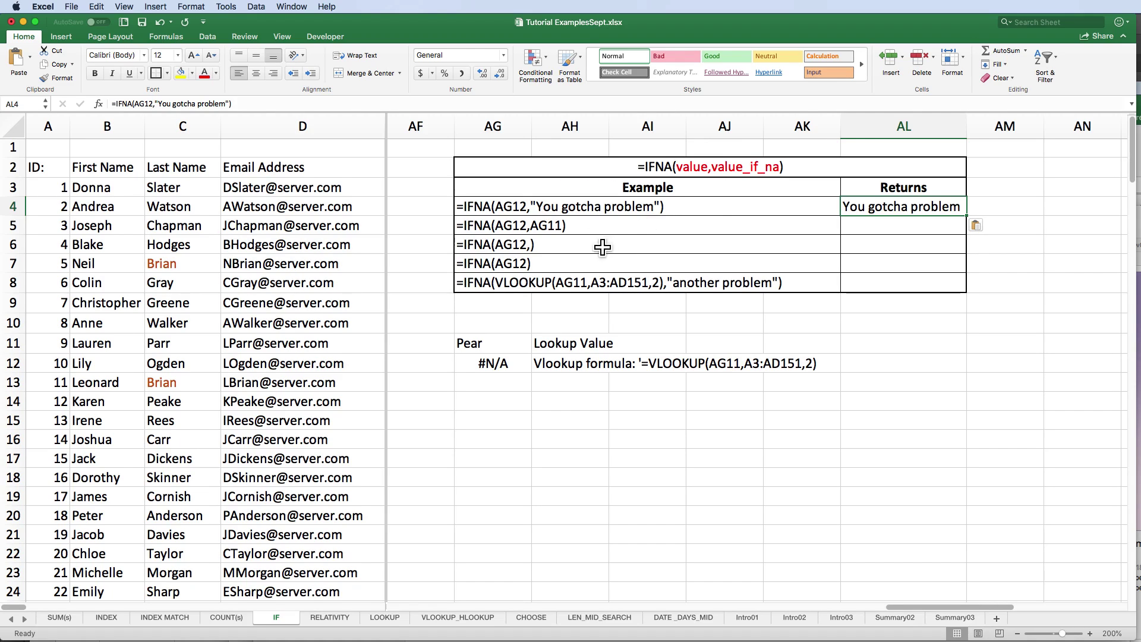
click(548, 227)
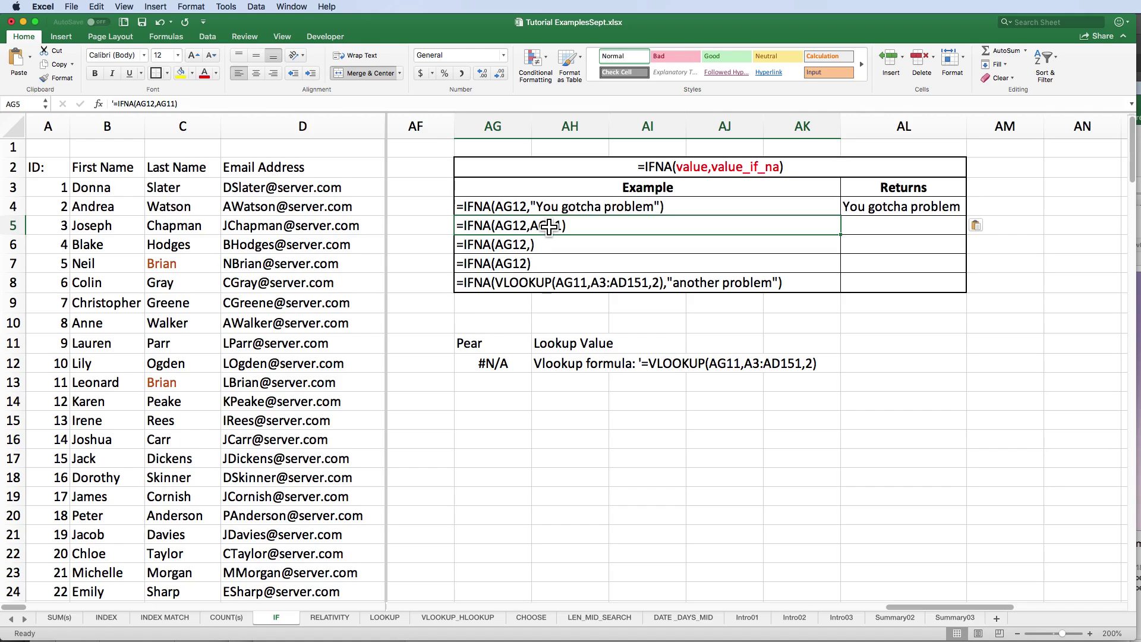
key(Tab)
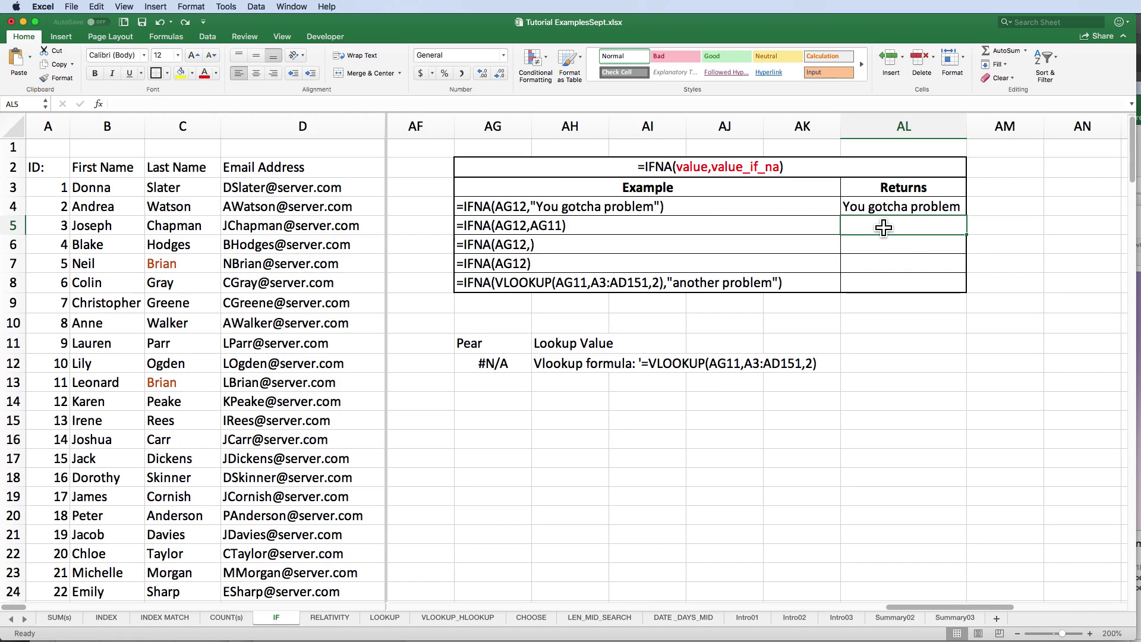
text(=IFNA(AG12,AG11))
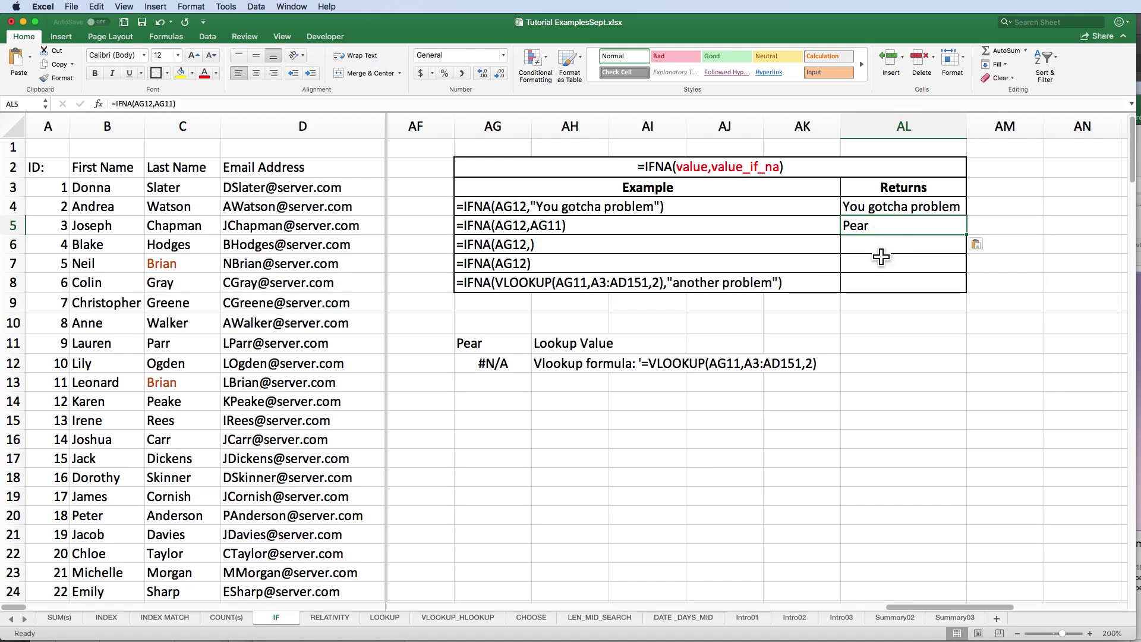
Copy the row 6 example formula =IFNA(AG12,), without its apostrophe, into AL6 of the Returns column
click(528, 248)
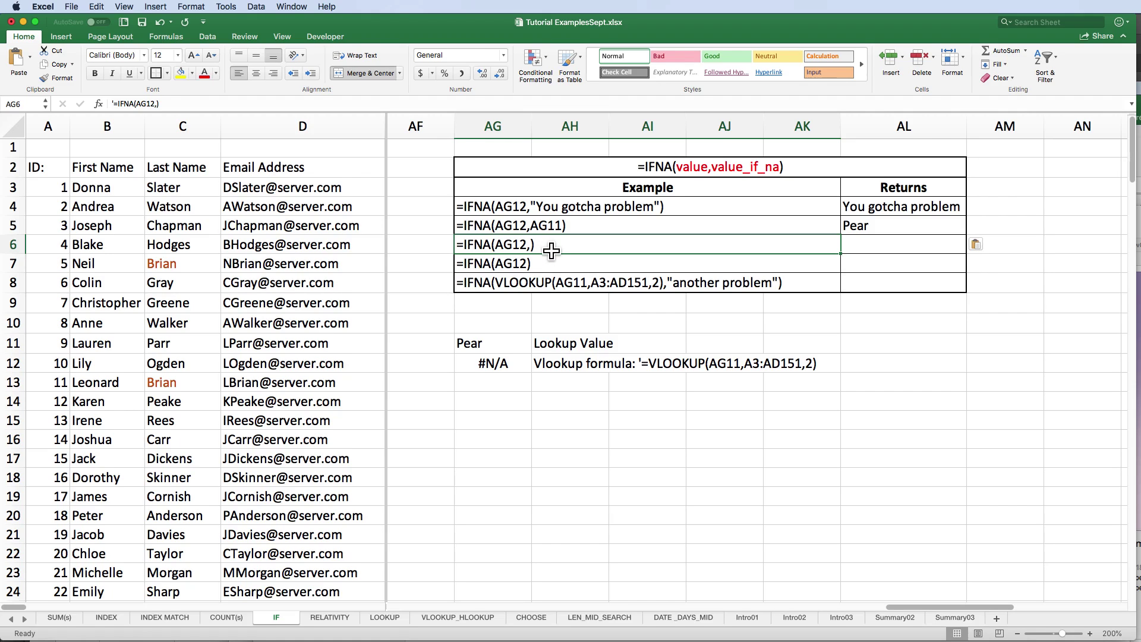
click(896, 249)
text(=IFNA(AG12,))
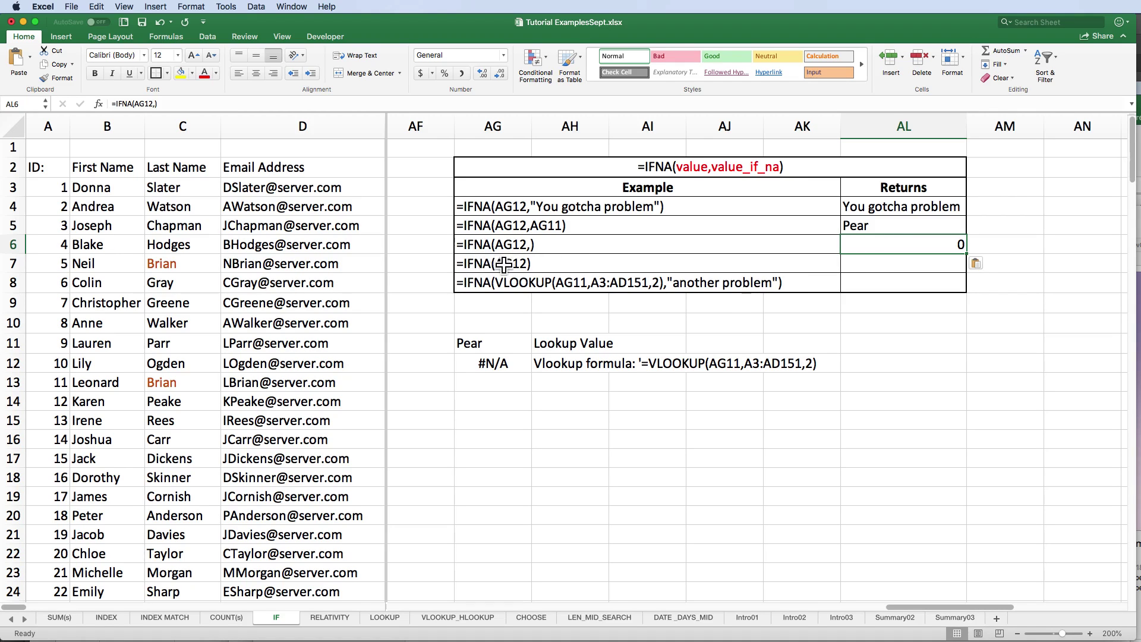
Try to enter the row 7 example =IFNA(AG12), which has only one argument, in AL7, and discard the entry
click(516, 261)
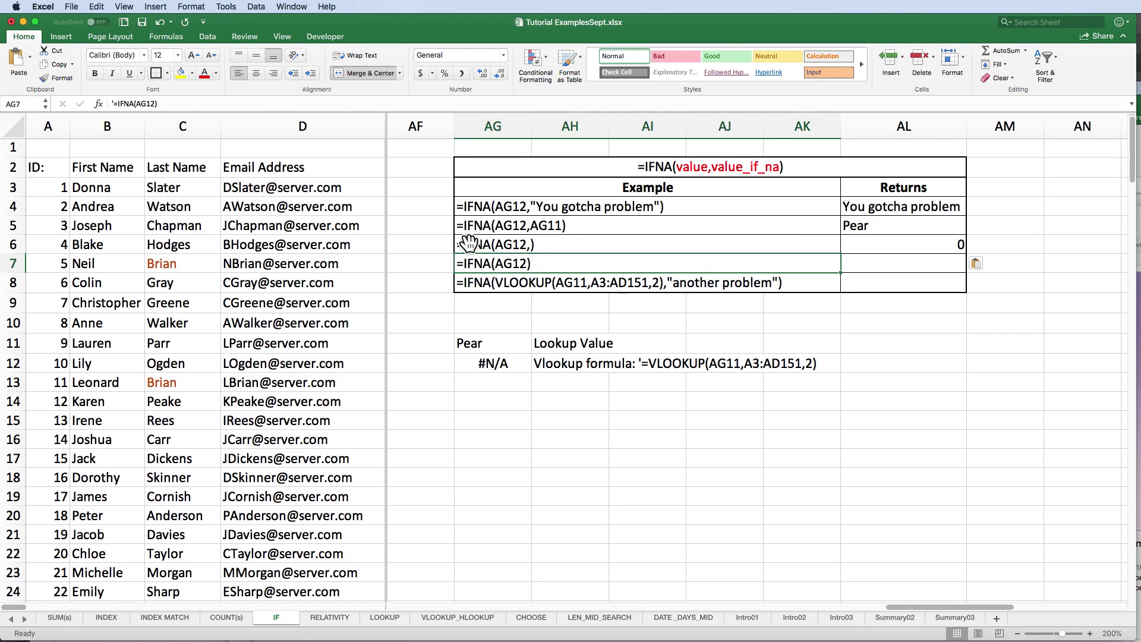
click(903, 264)
text(=IFNA()
click(491, 364)
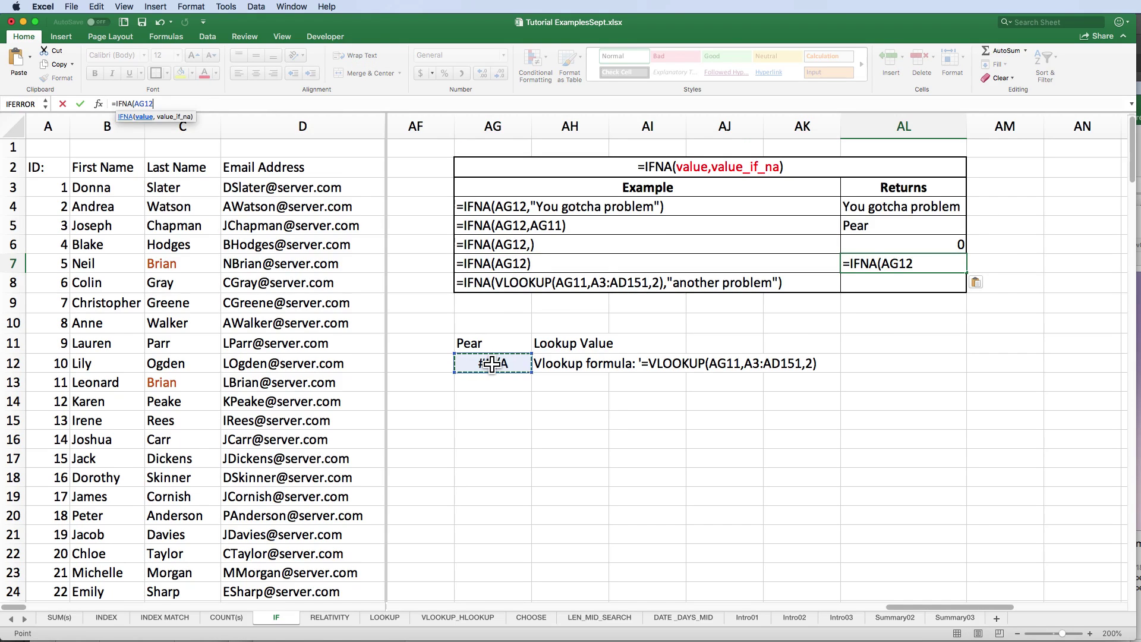
text())
key(Return)
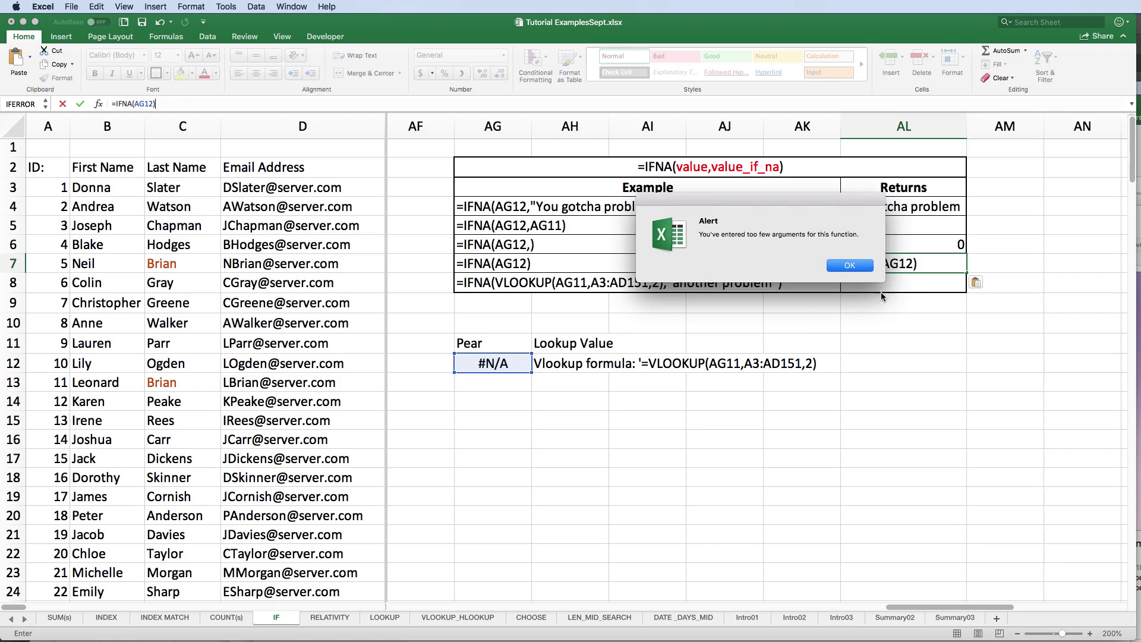
click(863, 268)
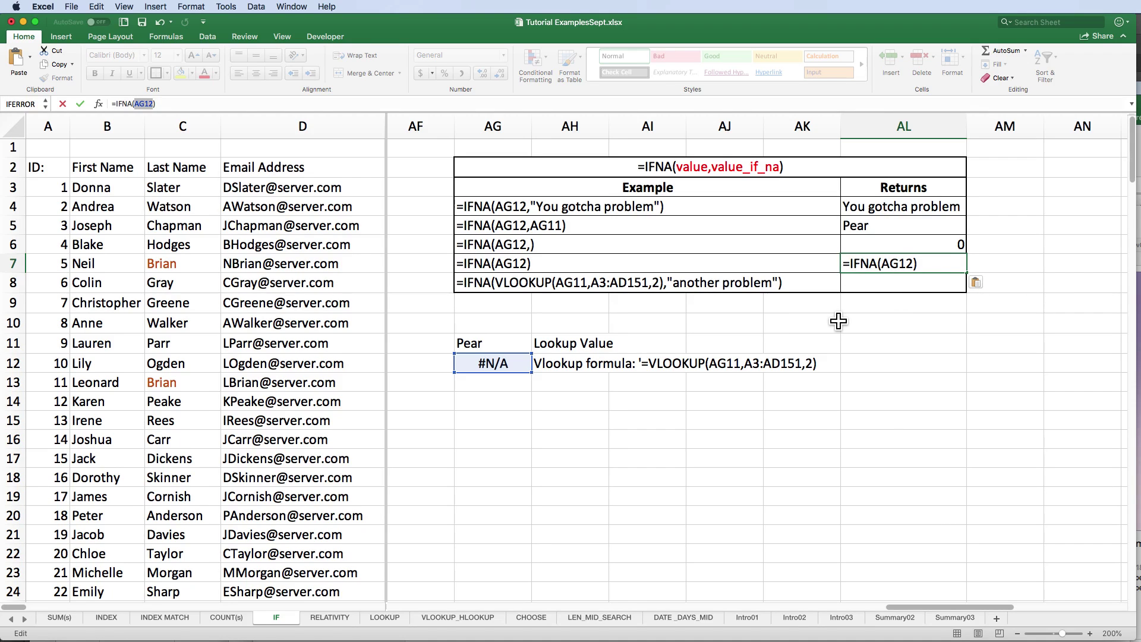
key(Escape)
key(super+z)
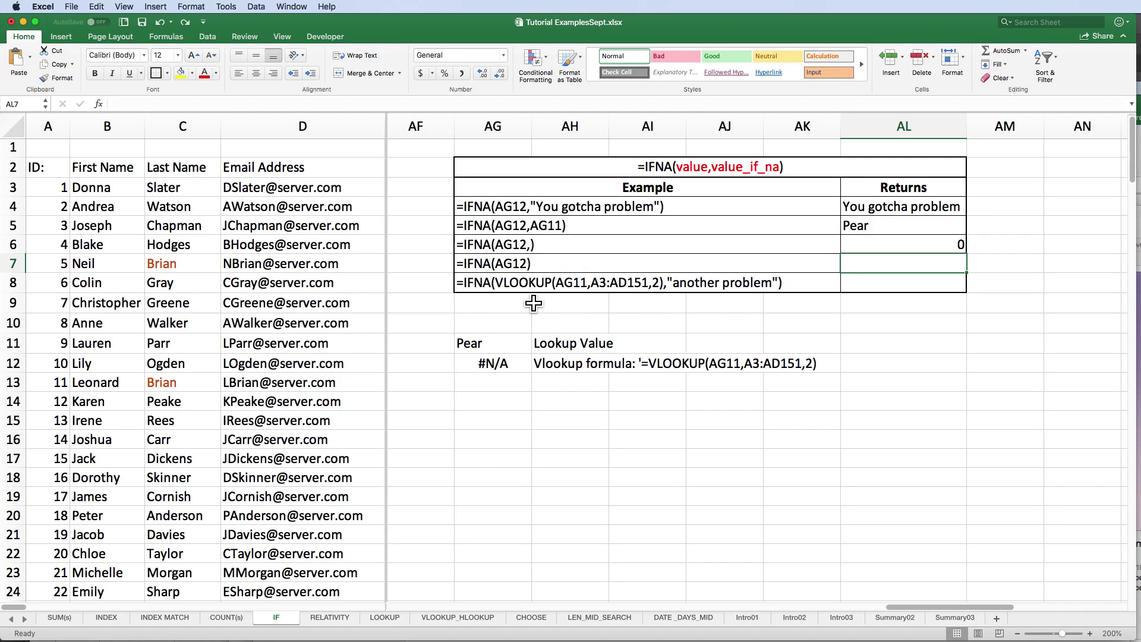
Copy the row 8 example =IFNA(VLOOKUP(AG11,A3:AD151,2),"another problem"), without its apostrophe, into AL8 of the Returns column
click(470, 286)
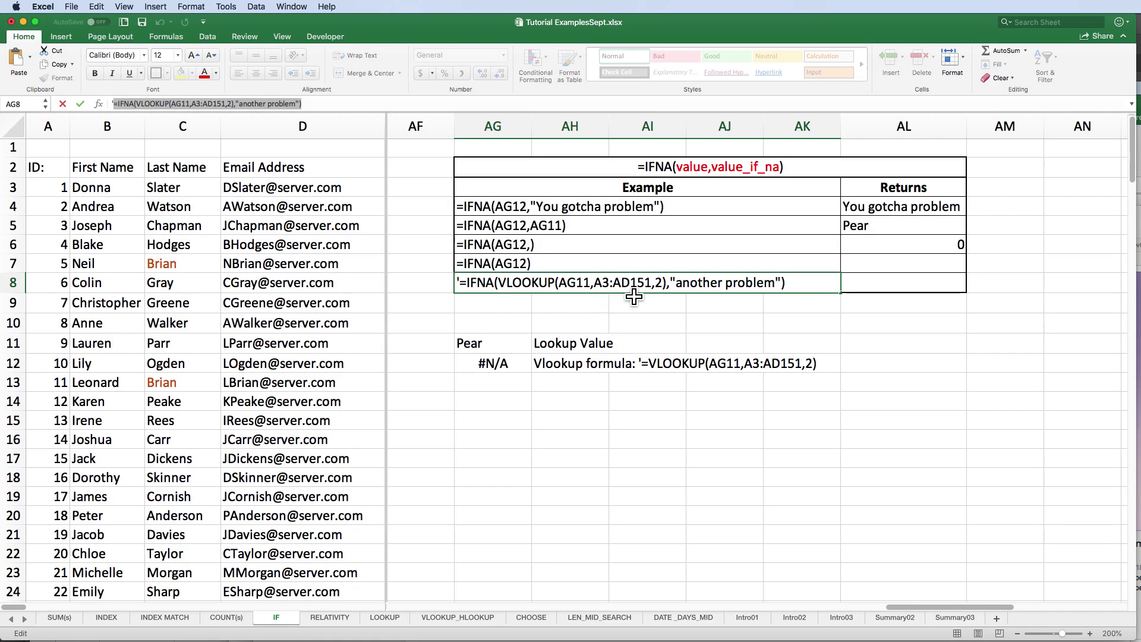
key(Escape)
click(880, 285)
text(=IFNA(VLOOKUP(AG11,A3:AD151,2),"another problem"))
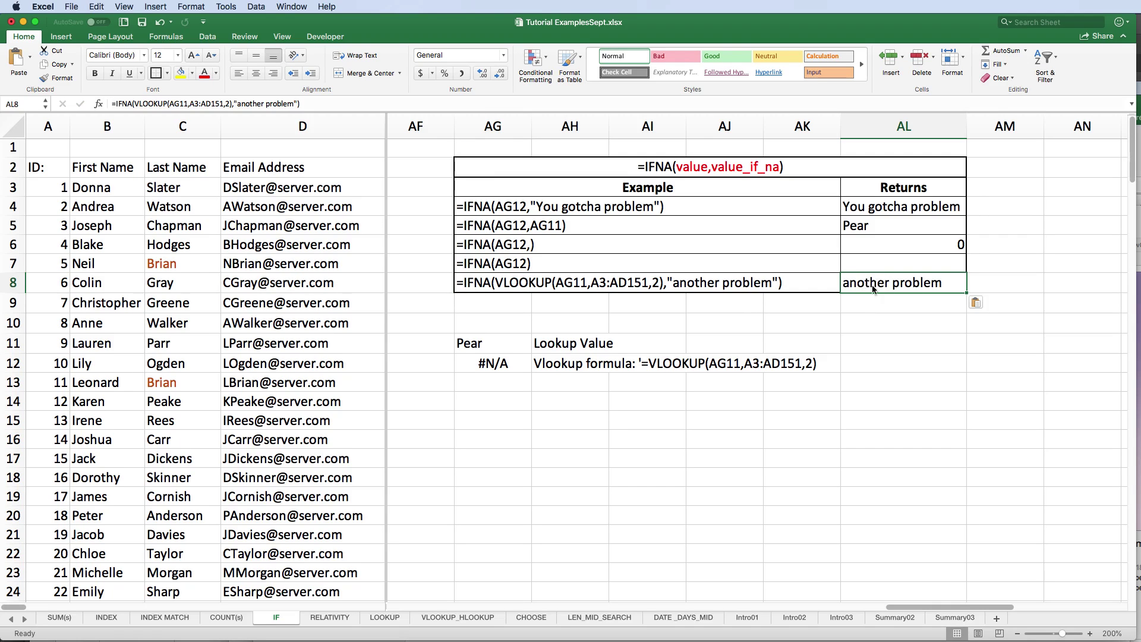